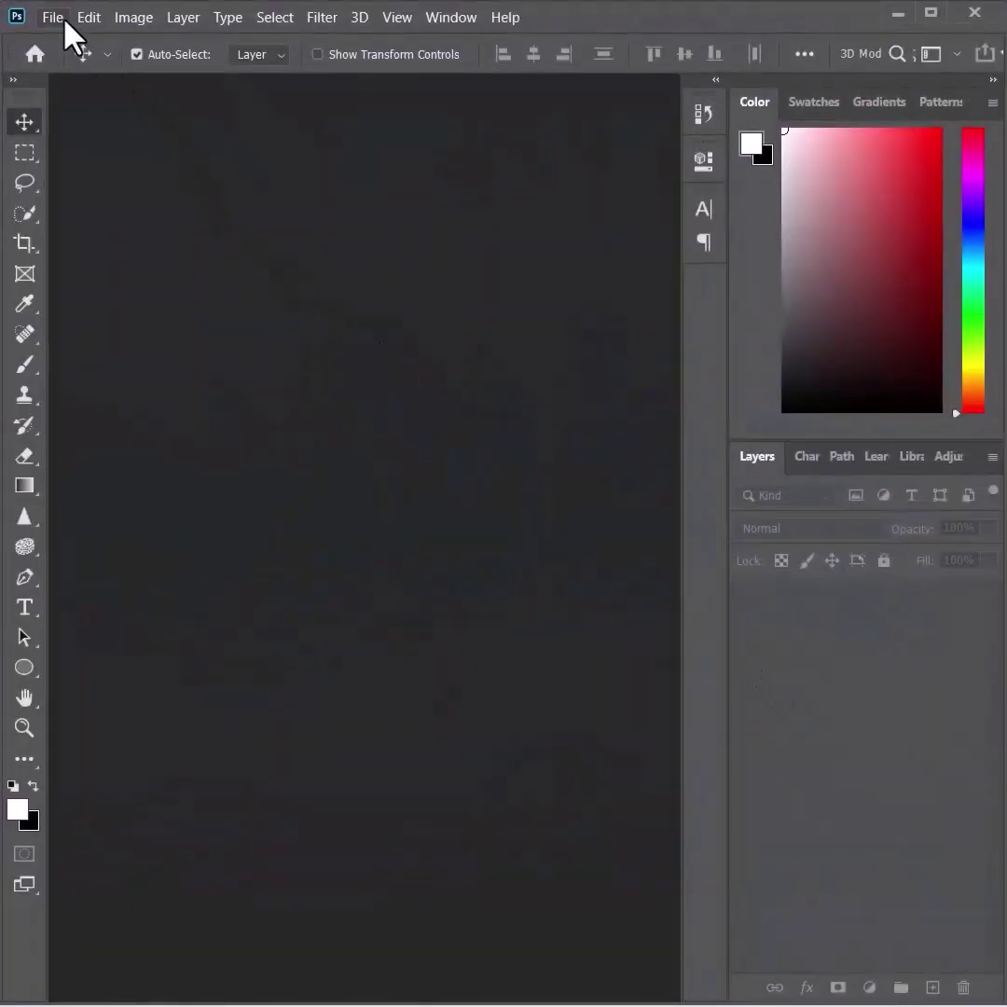
Step: Create a new 2000 × 2000 px document at 300 ppi resolution
{"action": "left_click", "coordinate": [53, 17]}
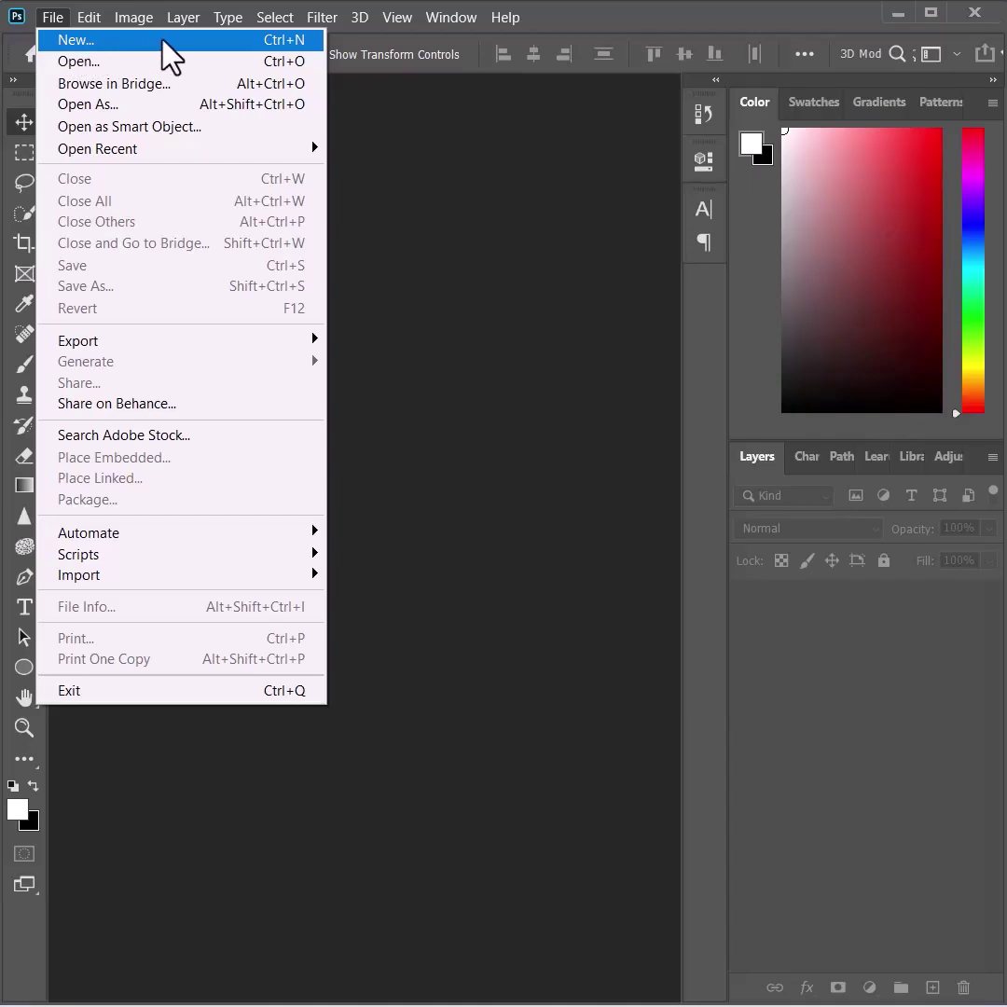
{"action": "left_click", "coordinate": [163, 42]}
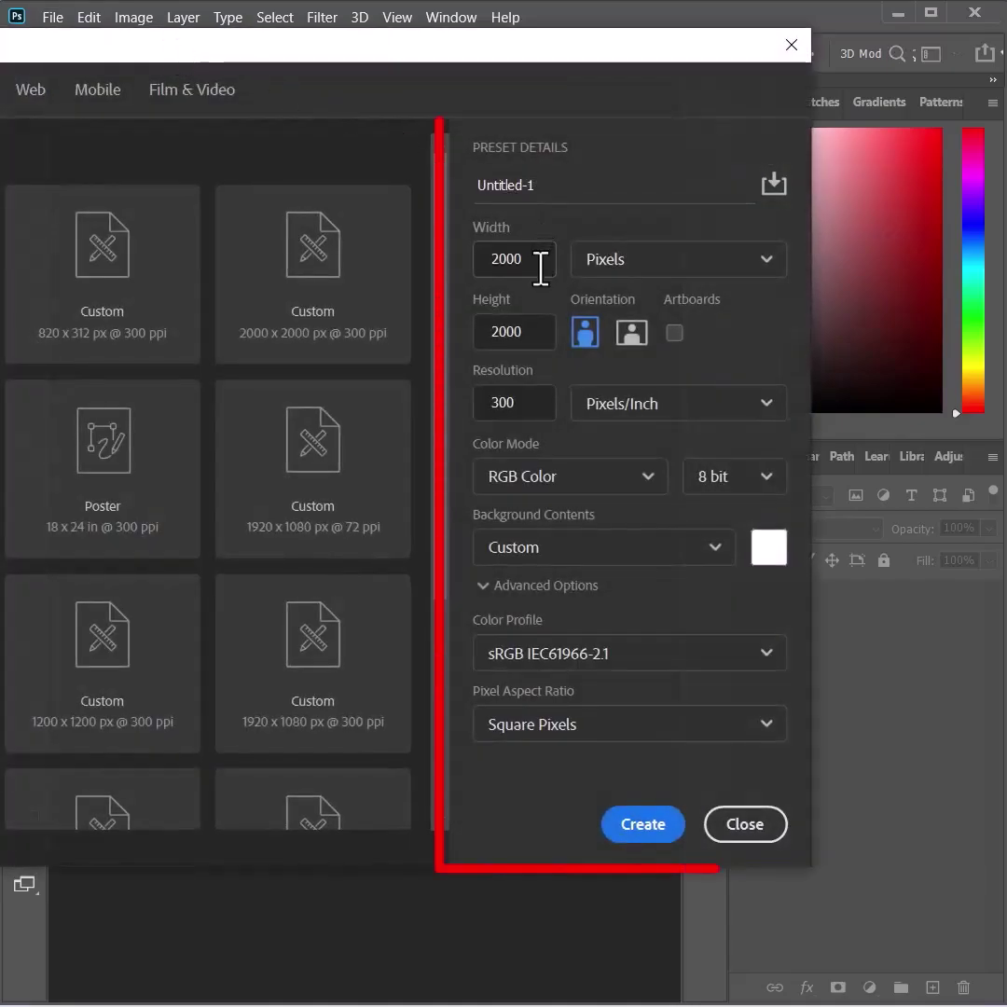
{"action": "left_click", "coordinate": [543, 260]}
{"action": "left_click", "coordinate": [538, 338]}
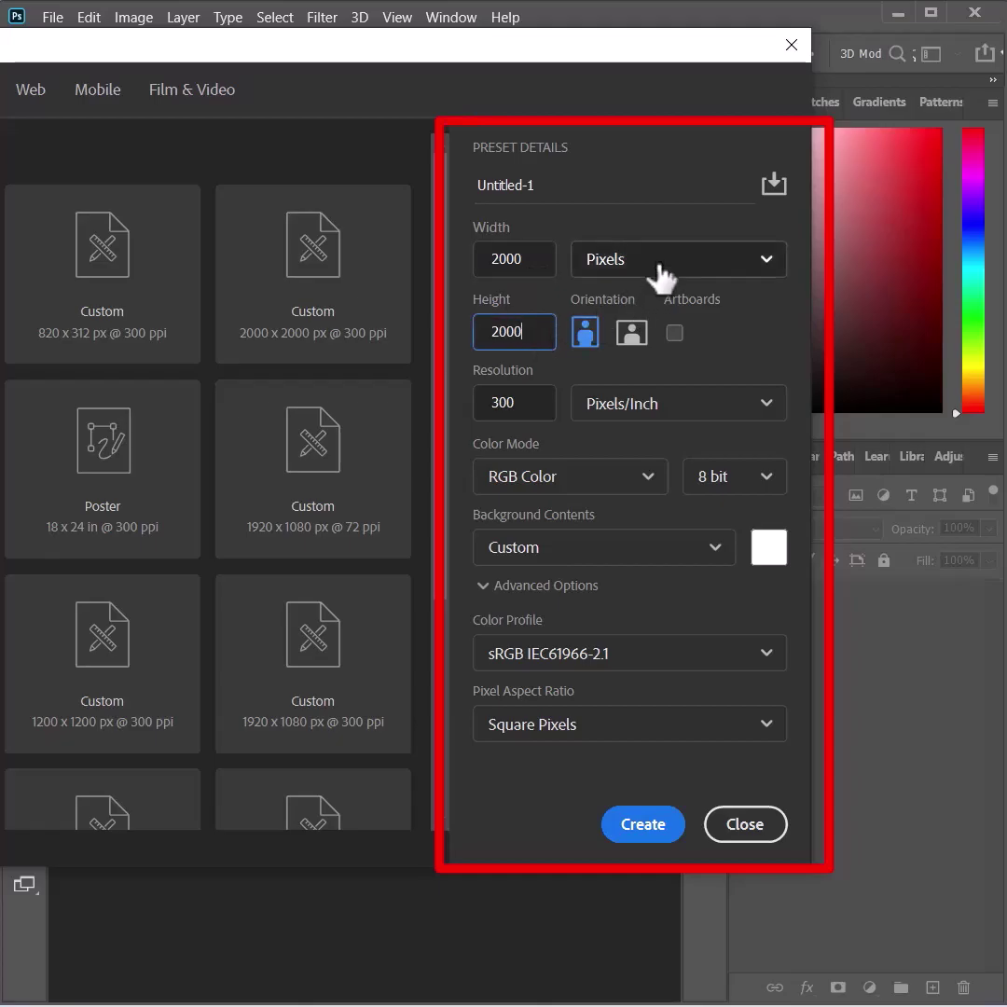
{"action": "left_click", "coordinate": [539, 410]}
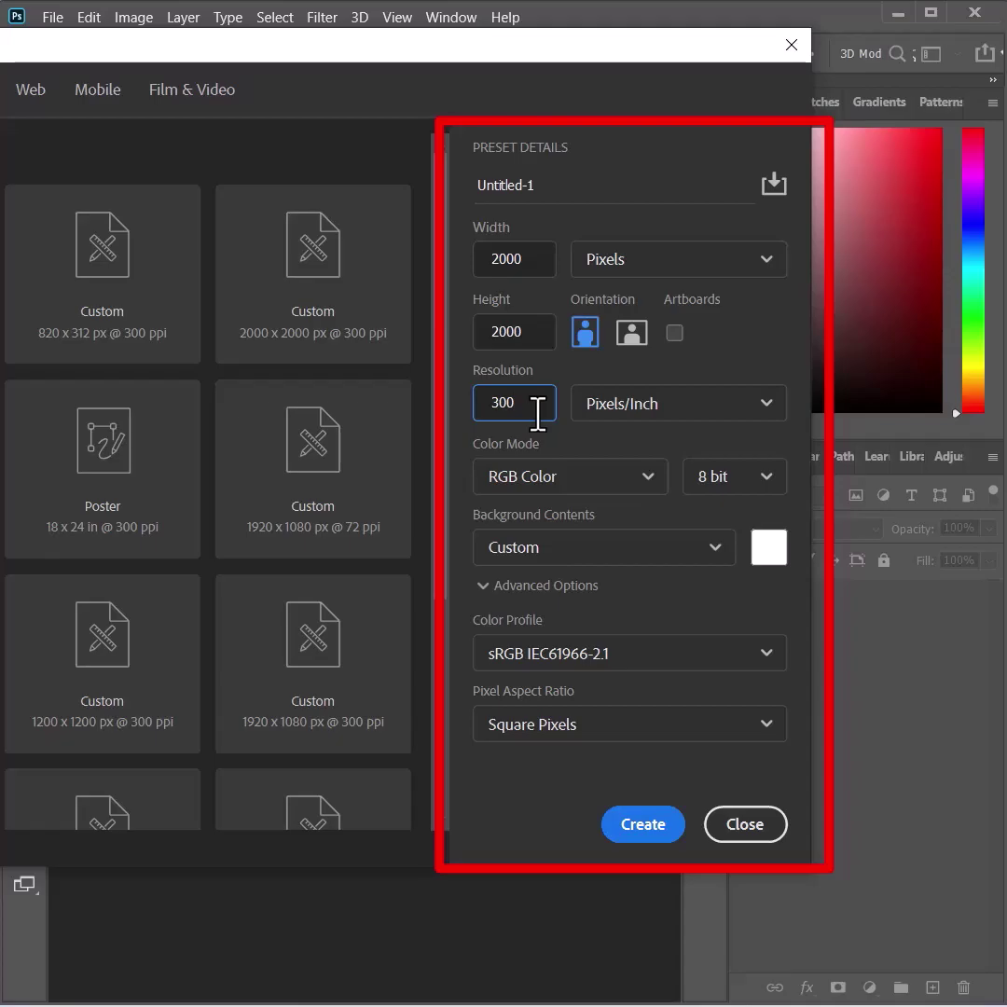
{"action": "left_click", "coordinate": [650, 837]}
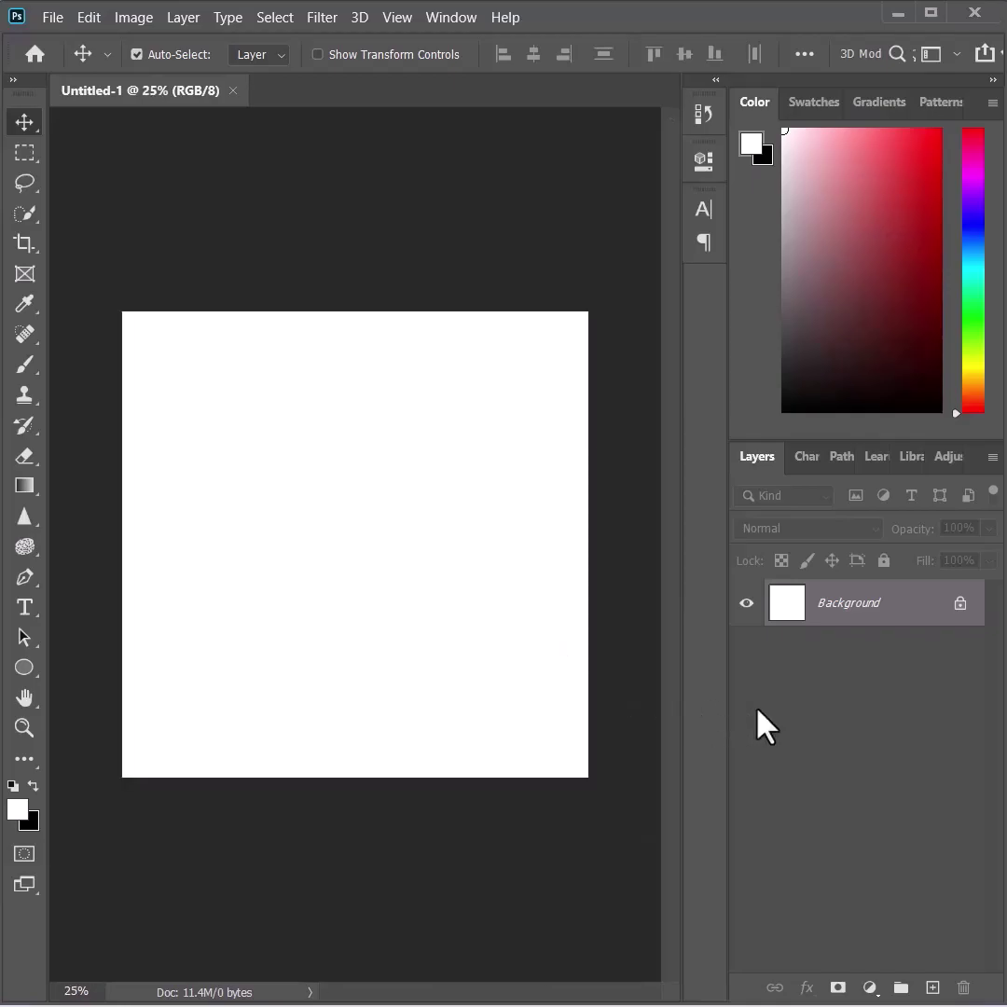
Step: Add a Gradient Fill layer using a light-blue preset from the Blues folder
{"action": "left_click", "coordinate": [870, 988]}
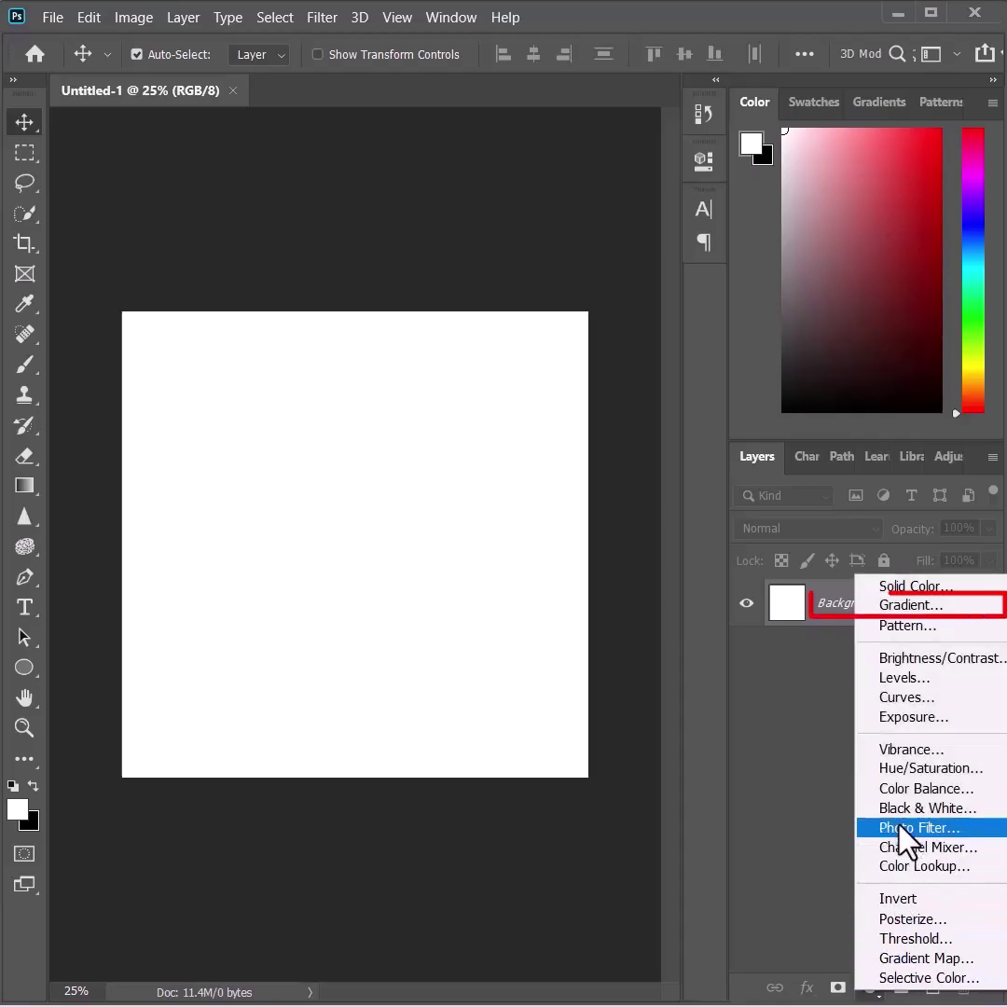
{"action": "left_click", "coordinate": [951, 608]}
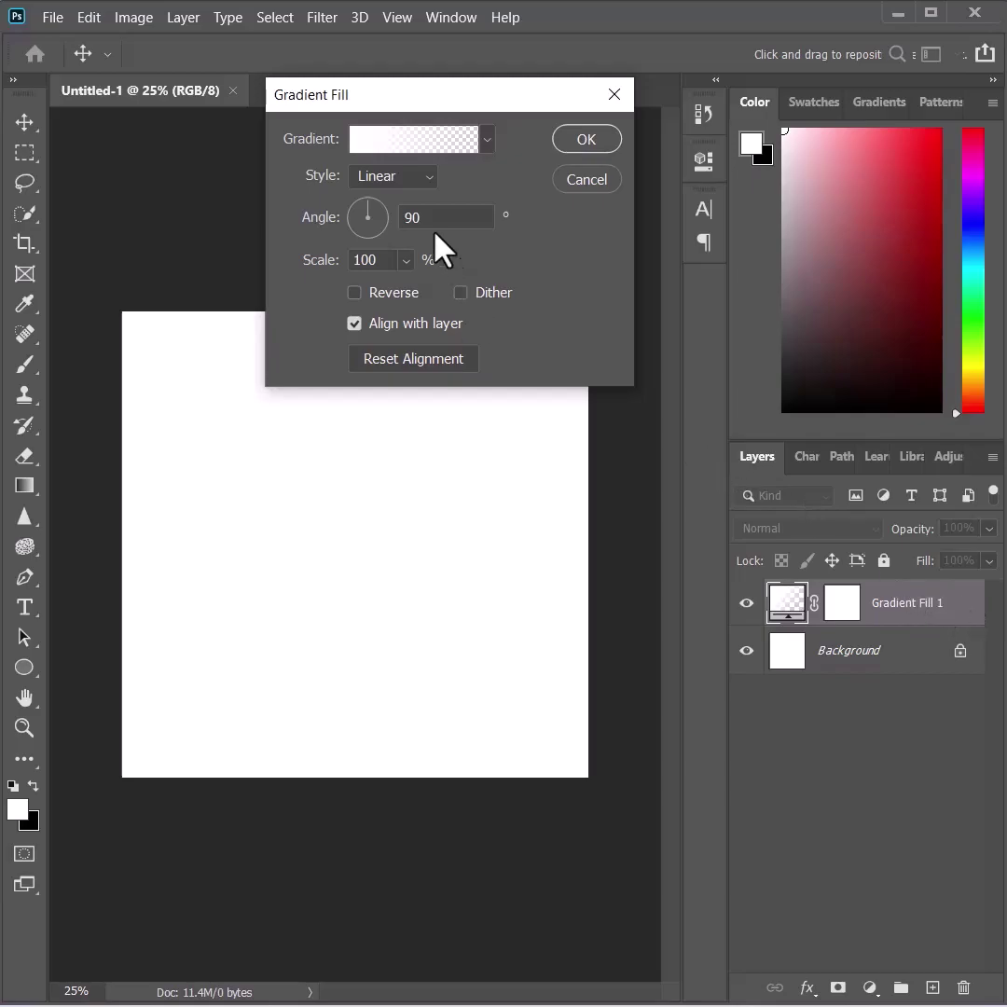
{"action": "left_click", "coordinate": [485, 140]}
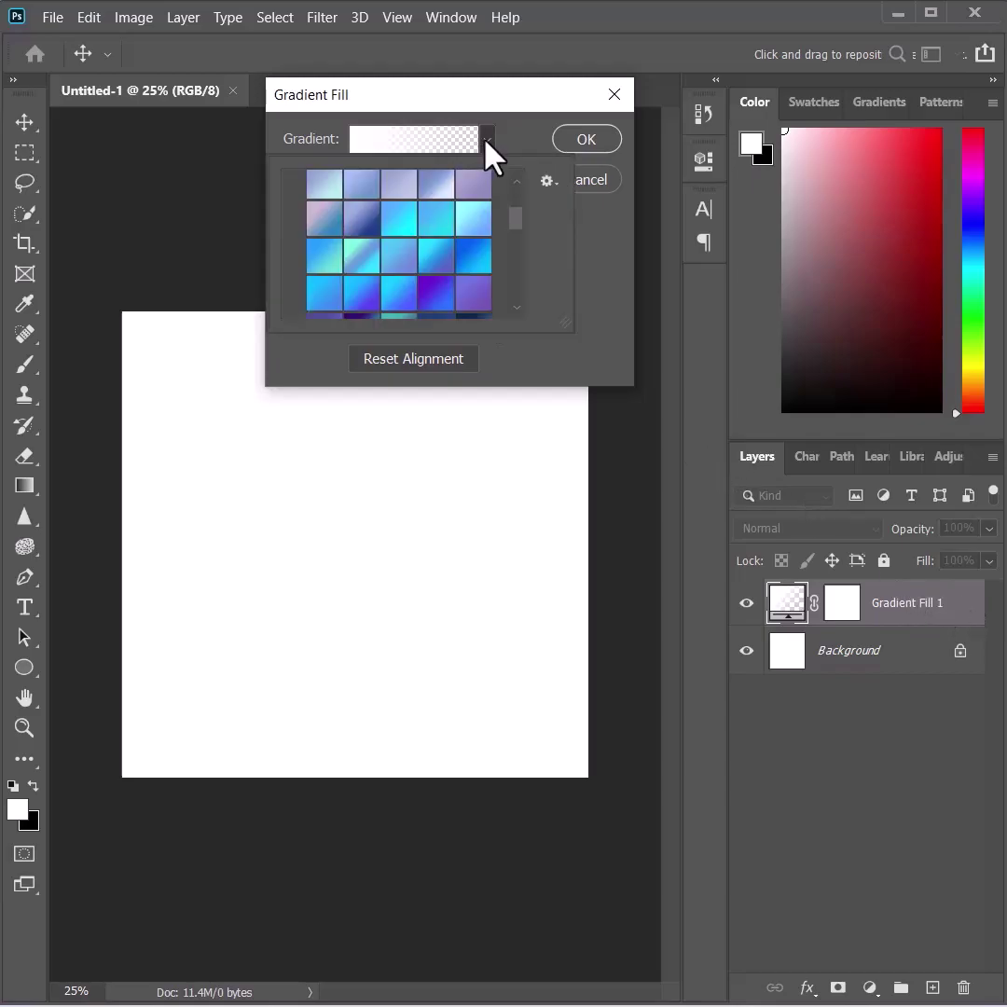
{"action": "scroll", "coordinate": [394, 228], "scroll_direction": "up", "scroll_amount": 3}
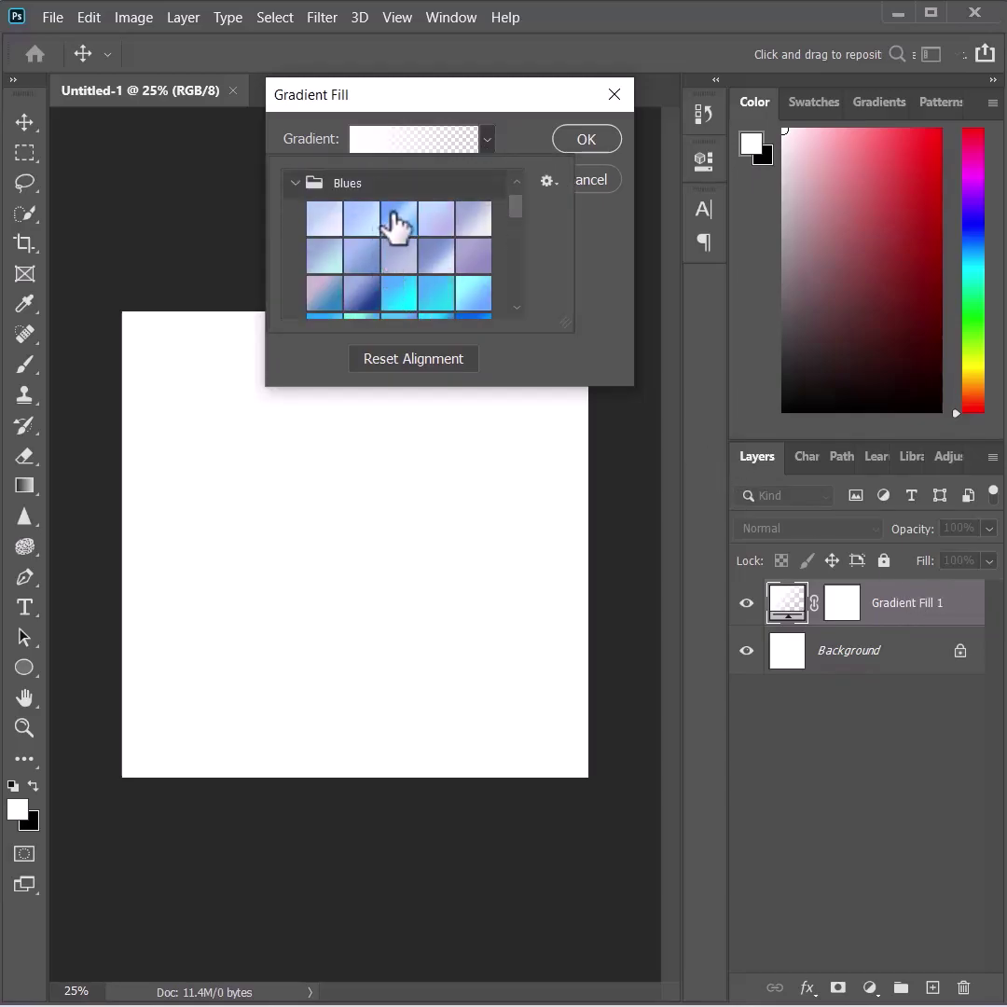
{"action": "left_click", "coordinate": [396, 217]}
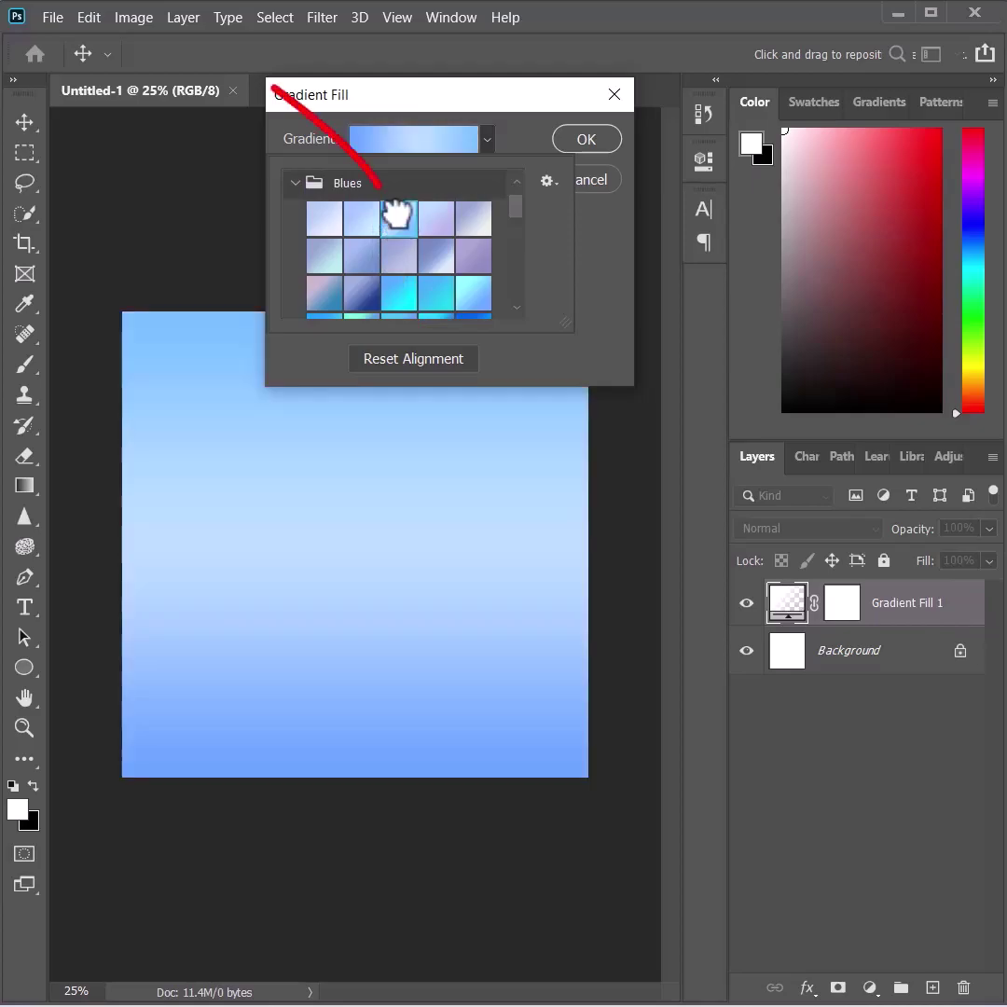
{"action": "left_click", "coordinate": [601, 142]}
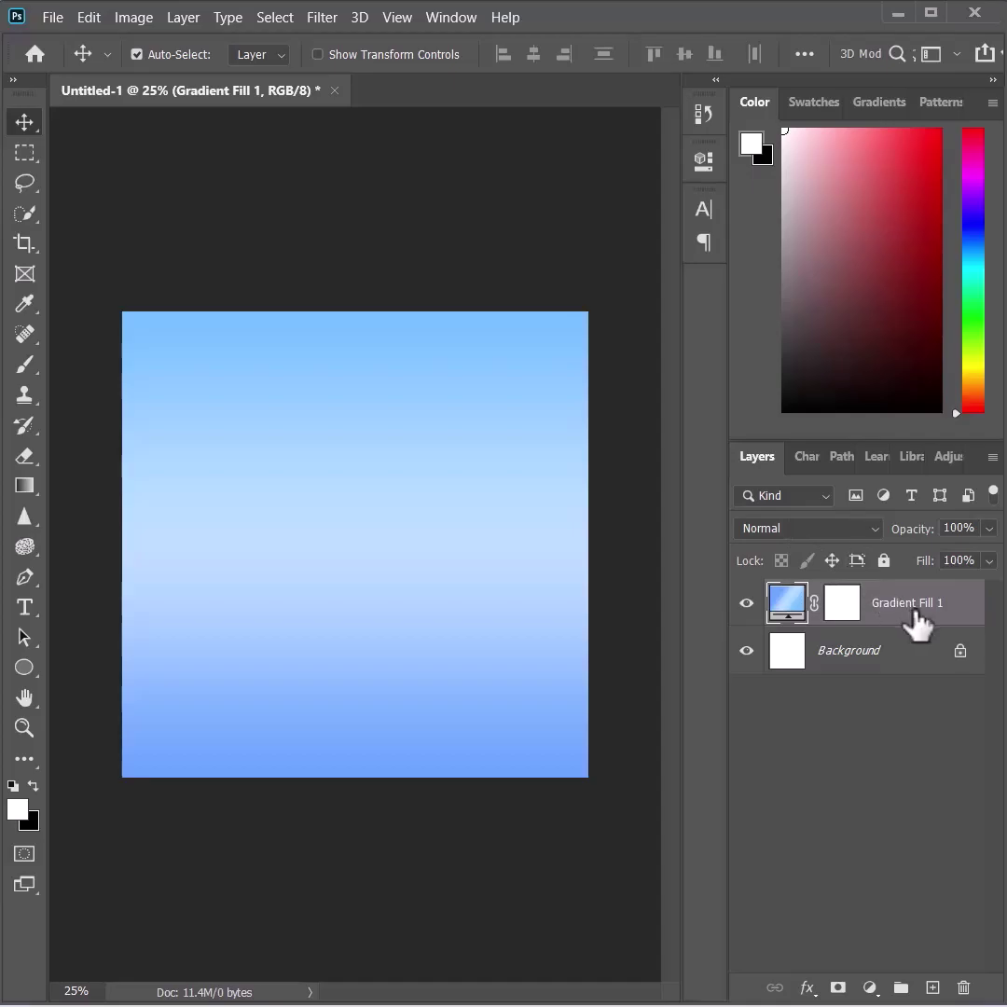
Step: Add a white 'bubble' text layer in Chewy 18 pt near the canvas centre
{"action": "left_click", "coordinate": [25, 606]}
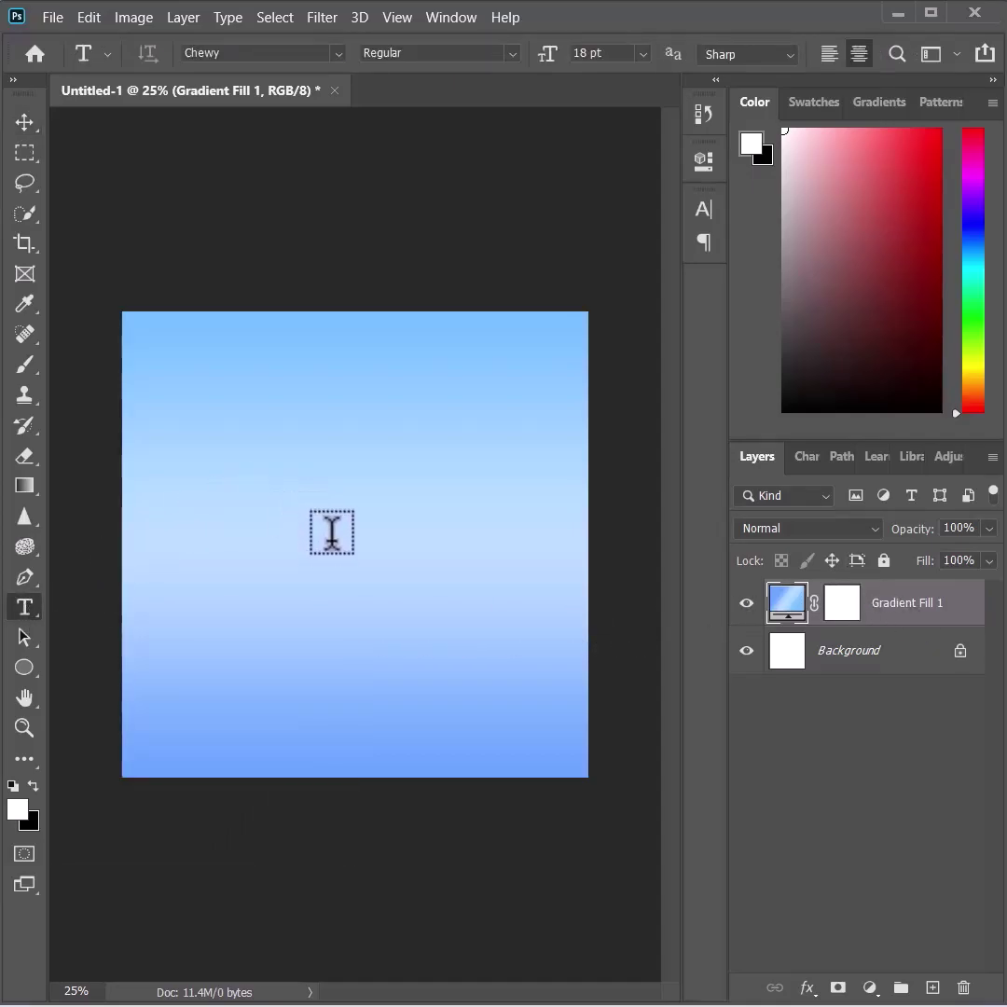
{"action": "left_click", "coordinate": [332, 528]}
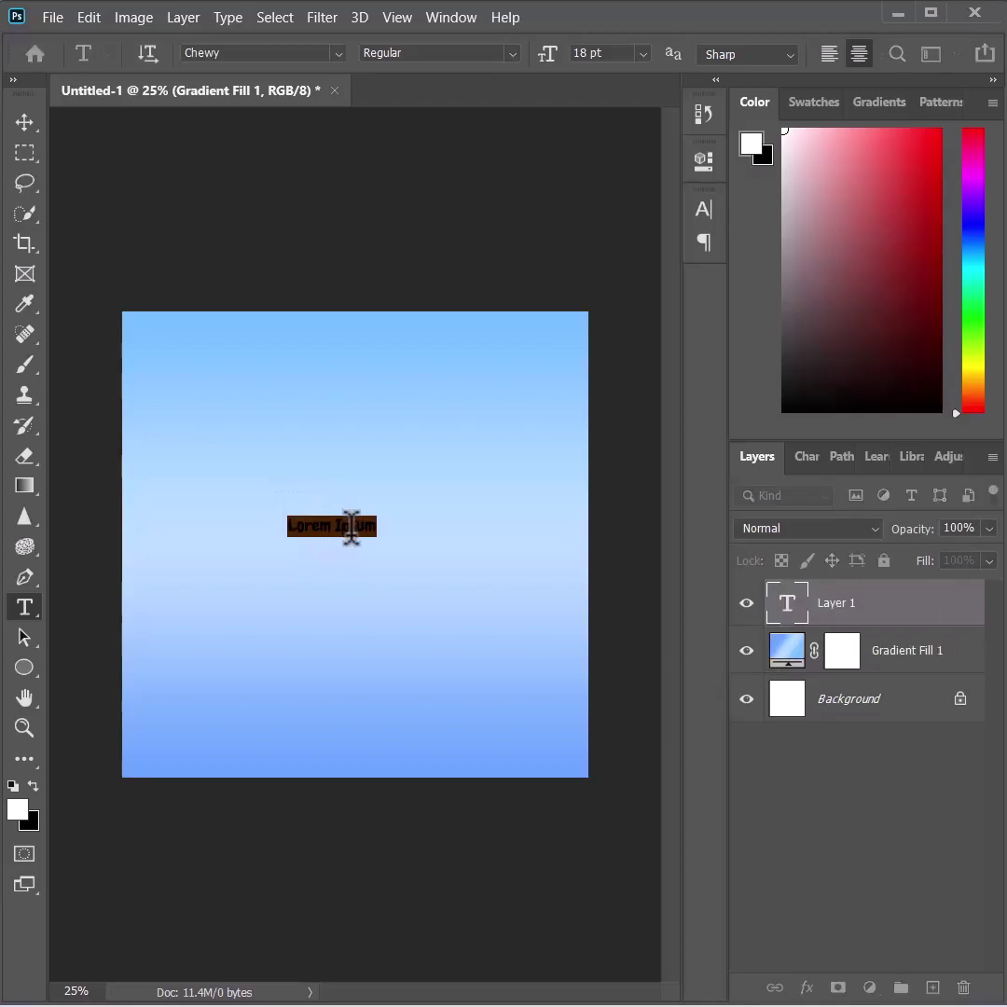
{"action": "key", "text": "BackSpace"}
{"action": "type", "text": "bubble"}
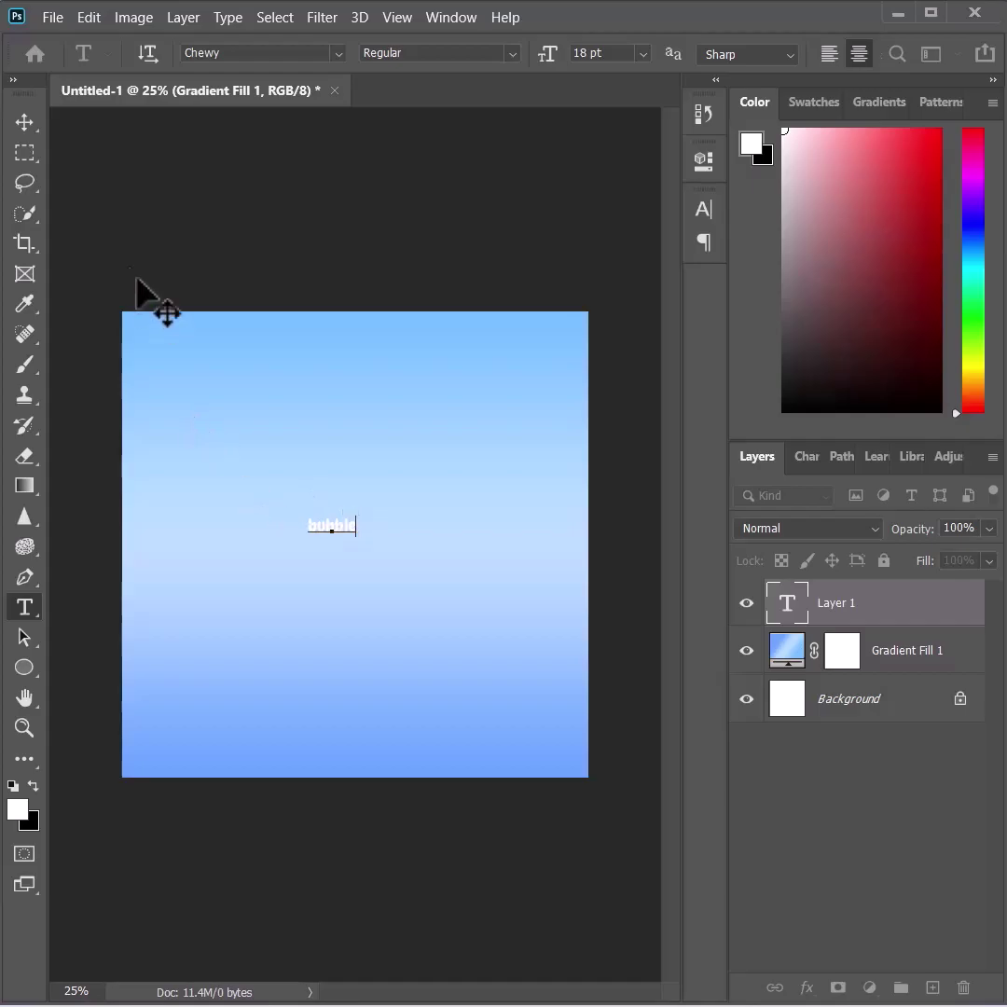
{"action": "left_click", "coordinate": [24, 123]}
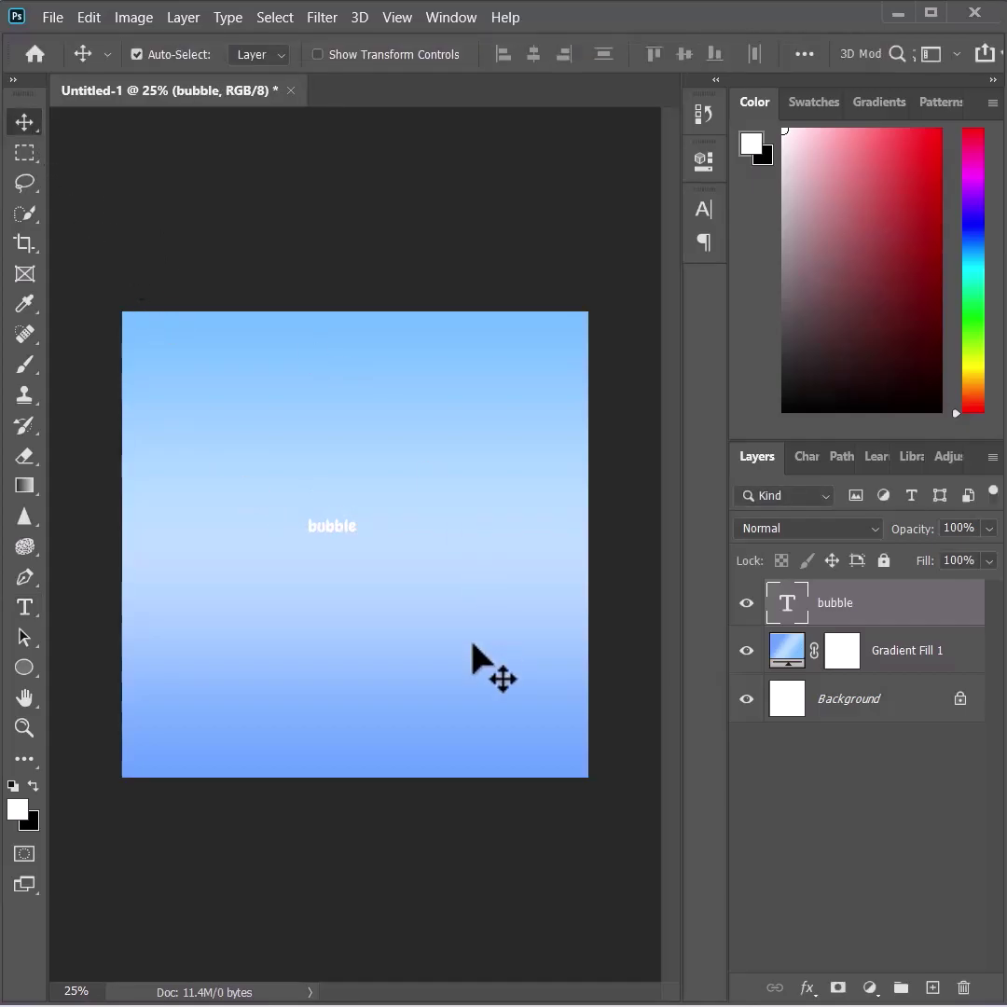
{"action": "key", "text": "ctrl+t"}
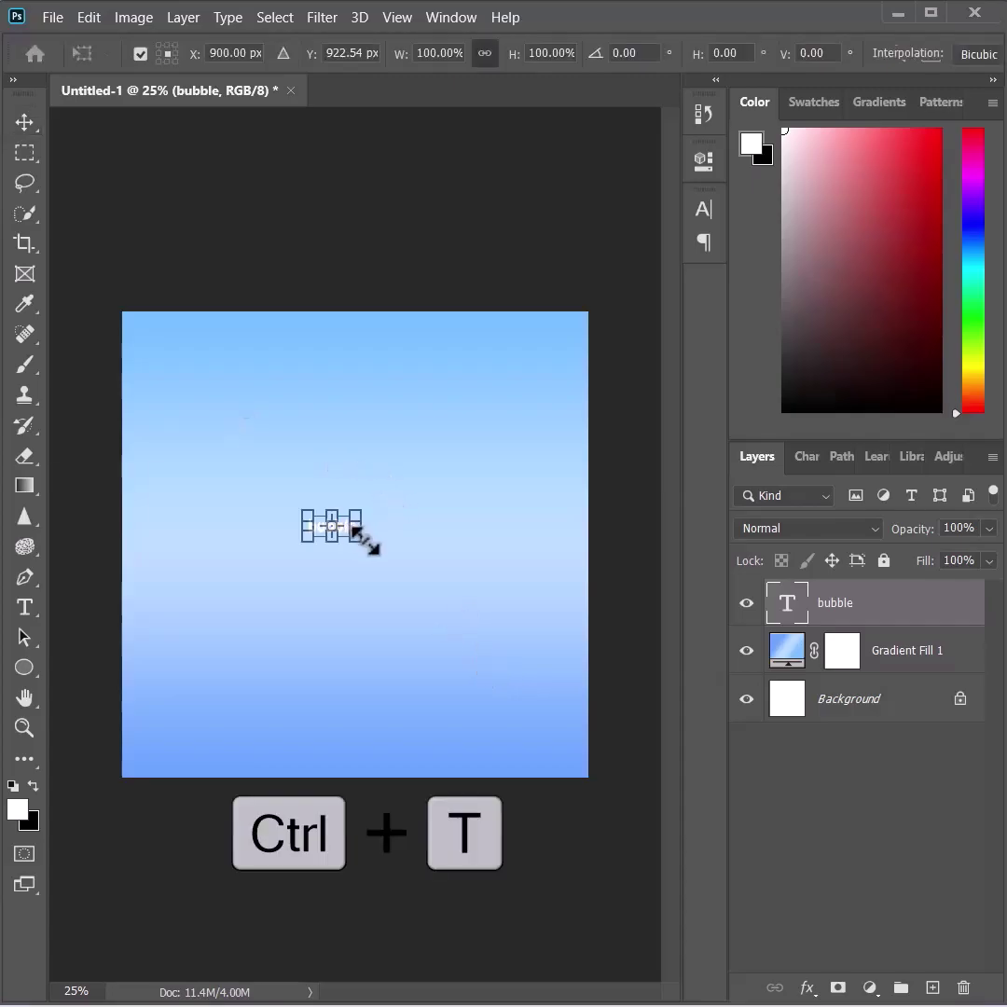
Step: Scale the 'bubble' text to about 740% and centre it on the canvas
{"action": "left_click_drag", "start_coordinate": [363, 539], "coordinate": [510, 719]}
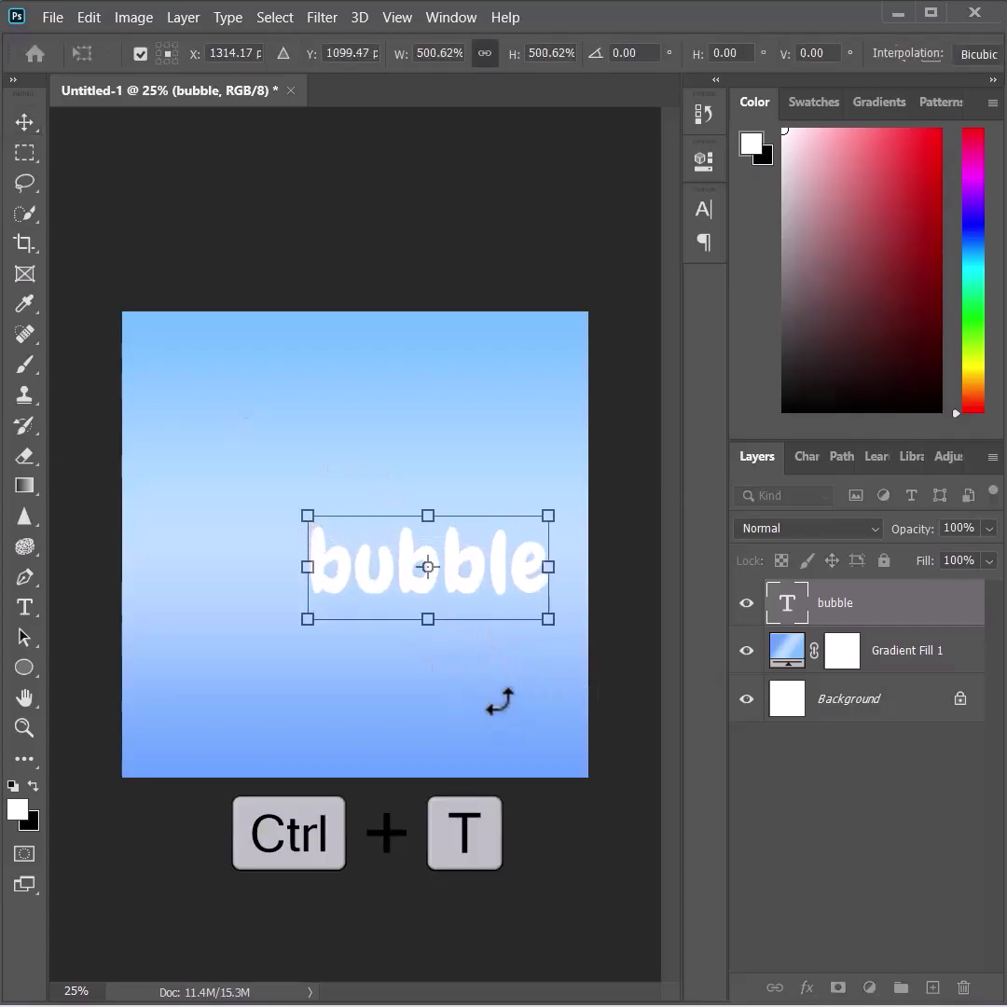
{"action": "left_click_drag", "start_coordinate": [503, 577], "coordinate": [431, 527]}
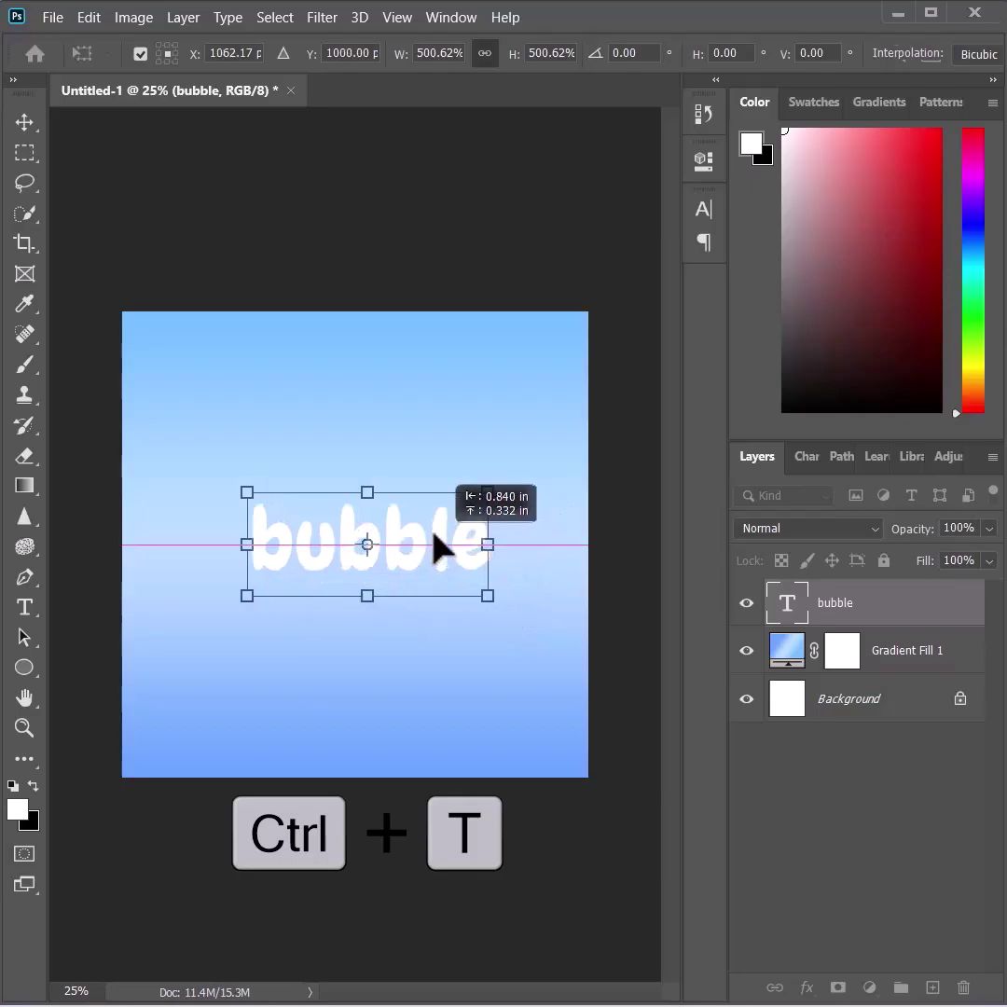
{"action": "left_click_drag", "start_coordinate": [473, 469], "coordinate": [647, 392]}
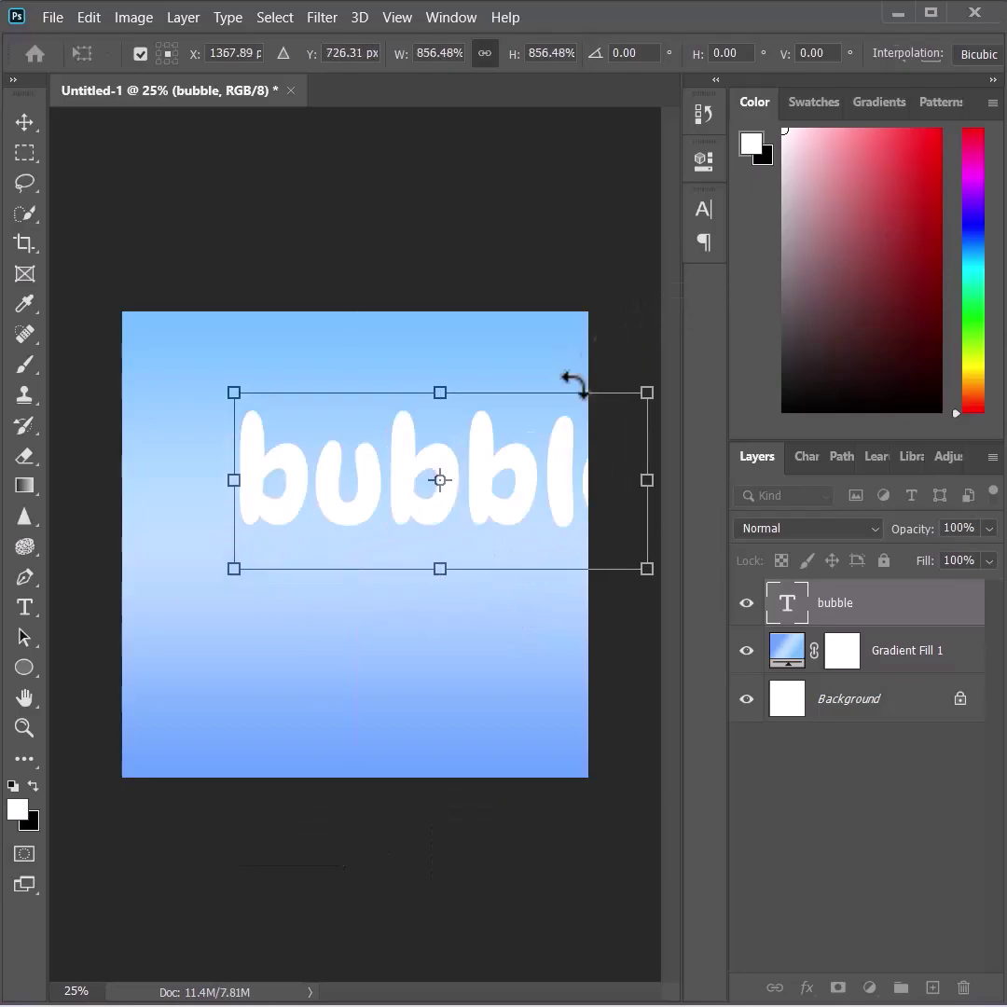
{"action": "mouse_move", "coordinate": [562, 478]}
{"action": "left_mouse_down"}
{"action": "mouse_move", "coordinate": [464, 532]}
{"action": "mouse_move", "coordinate": [460, 545]}
{"action": "left_mouse_up"}
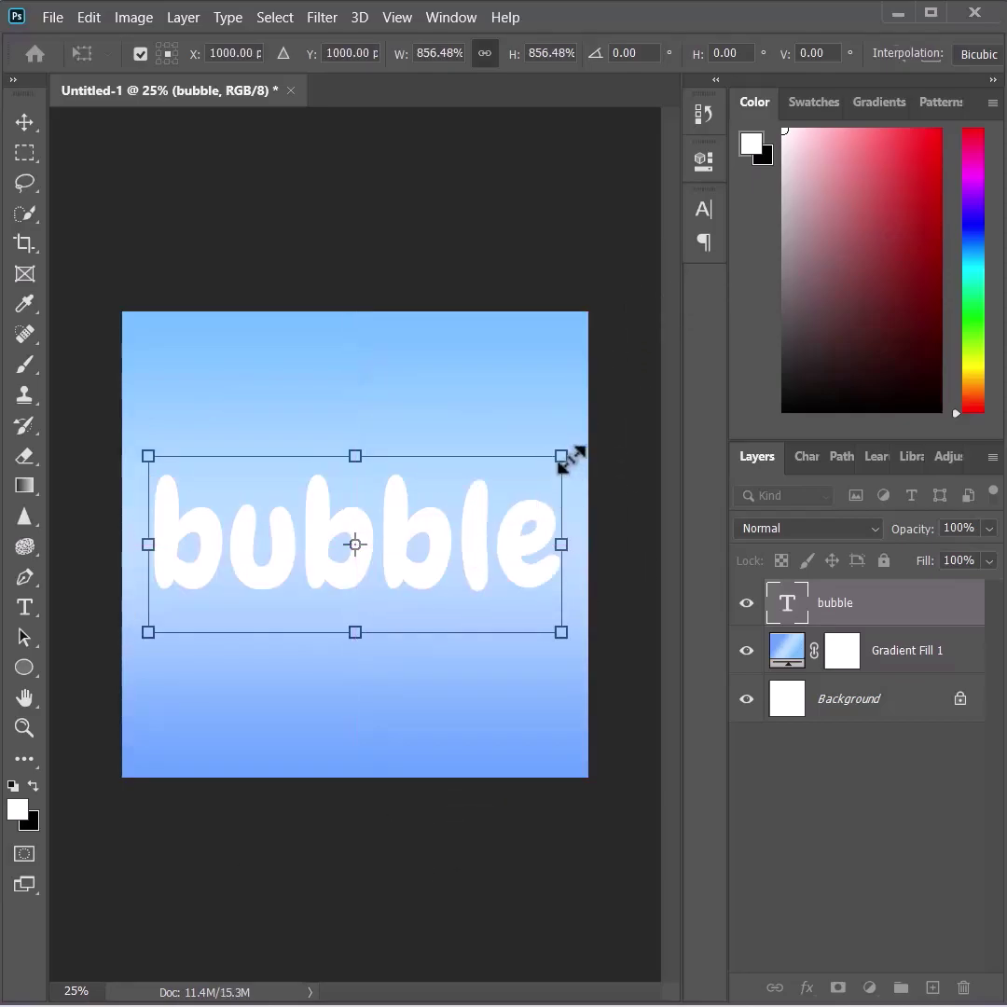
{"action": "left_click_drag", "start_coordinate": [562, 456], "coordinate": [518, 497]}
{"action": "left_click_drag", "start_coordinate": [436, 572], "coordinate": [462, 561]}
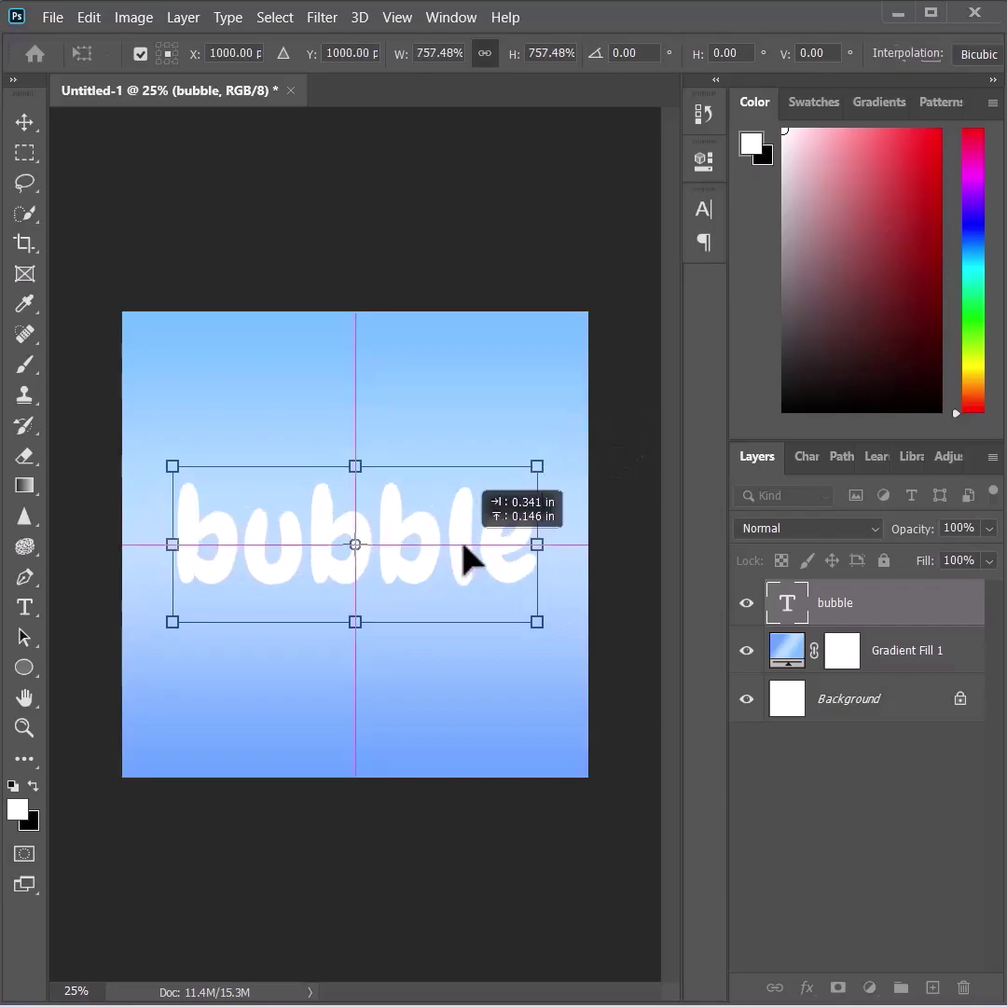
{"action": "left_click_drag", "start_coordinate": [541, 469], "coordinate": [534, 468]}
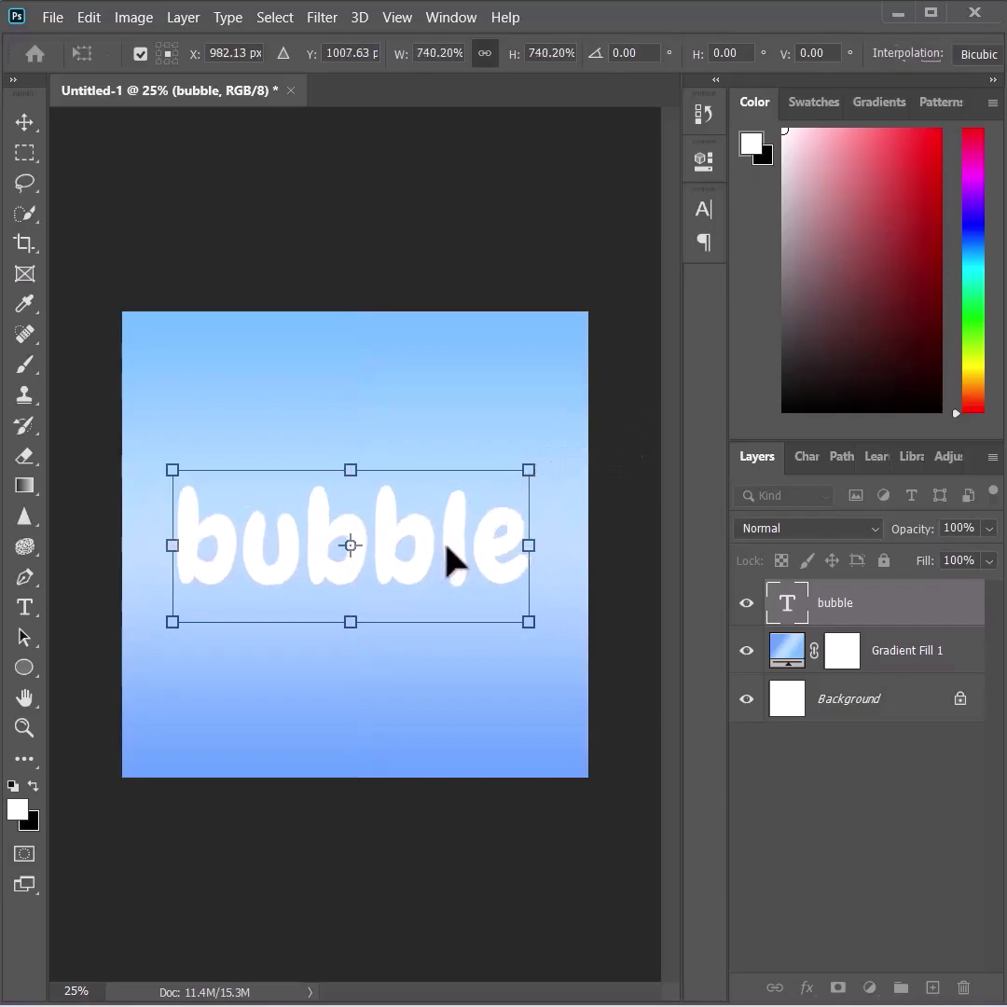
{"action": "left_click_drag", "start_coordinate": [456, 562], "coordinate": [462, 557]}
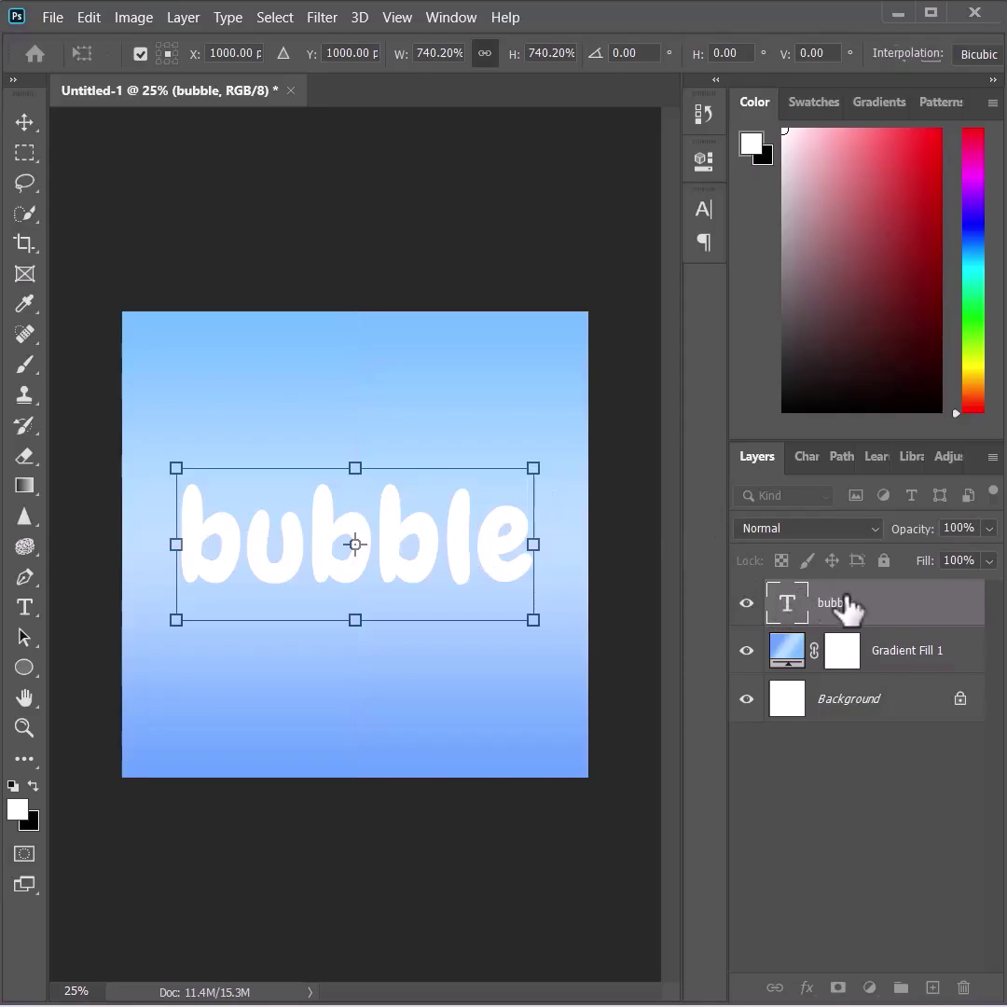
{"action": "key", "text": "Return"}
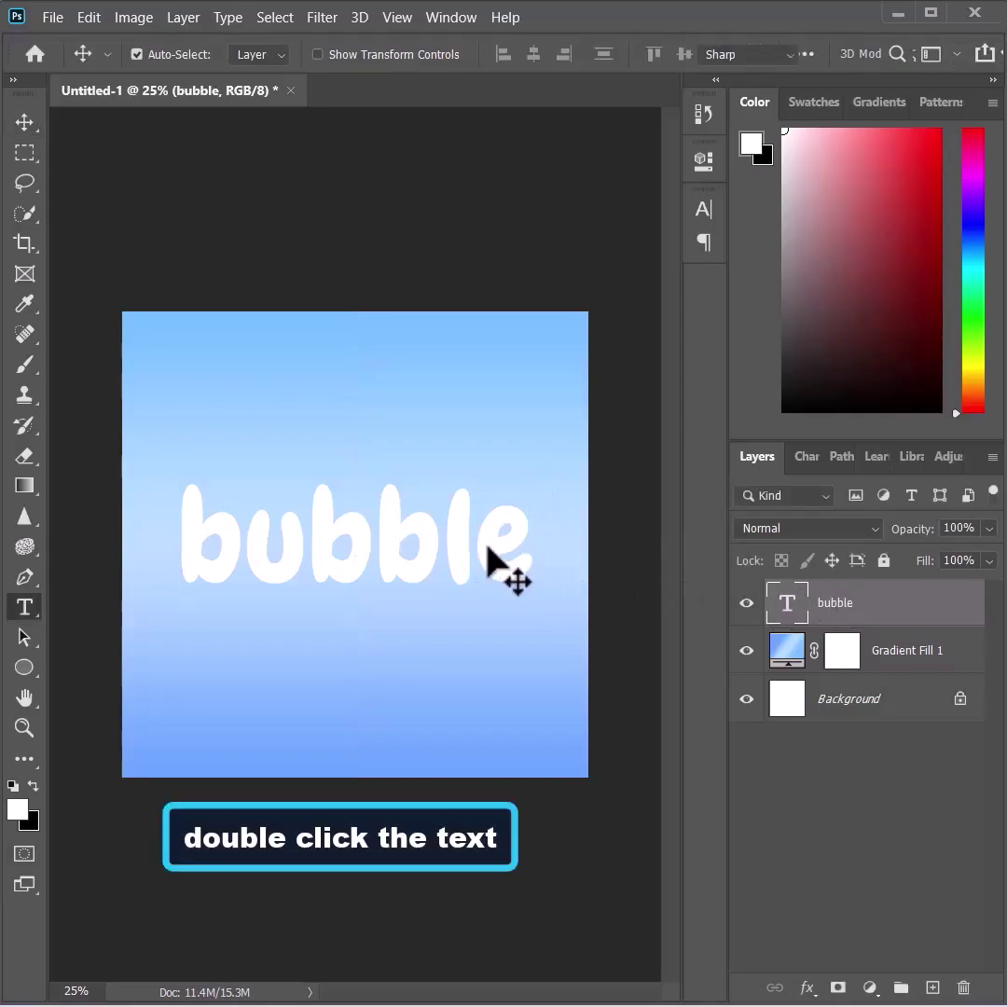
Step: Warp the 'bubble' text with a horizontal Arc style at +18% bend
{"action": "double_click", "coordinate": [488, 545]}
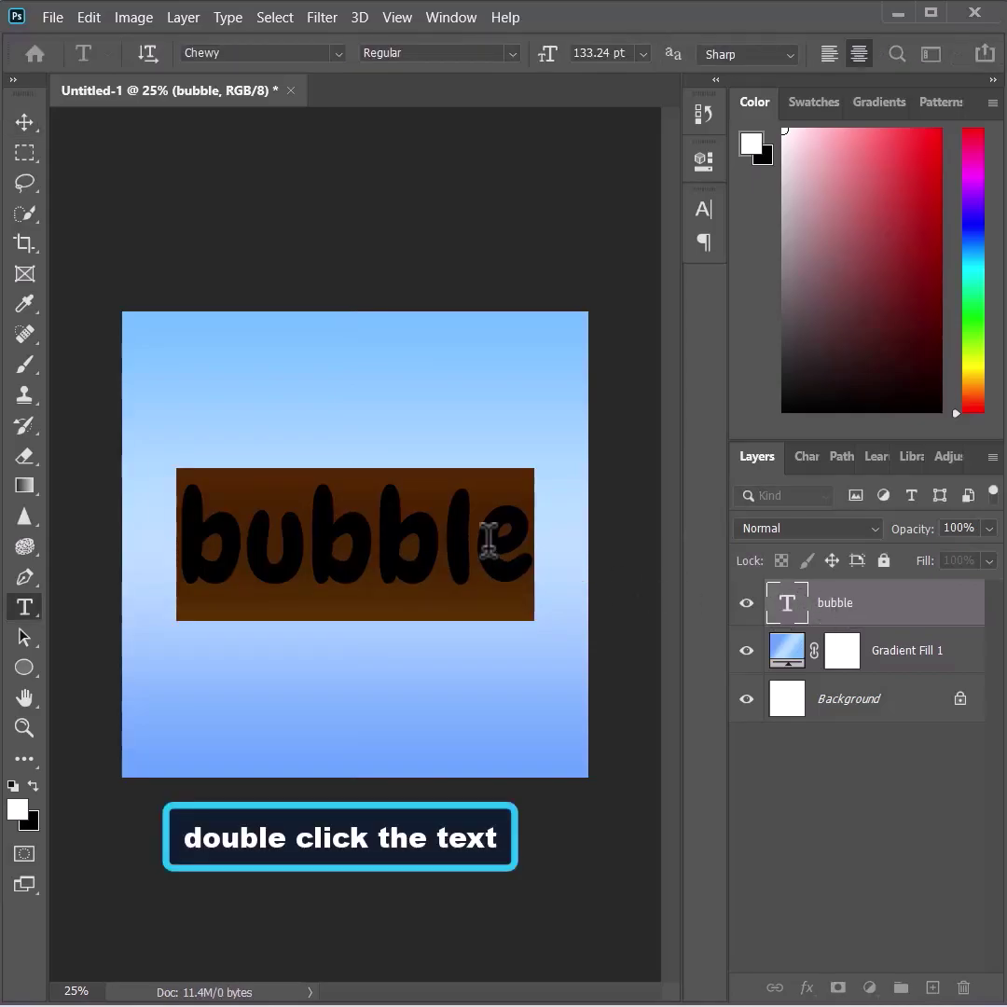
{"action": "right_click", "coordinate": [489, 541]}
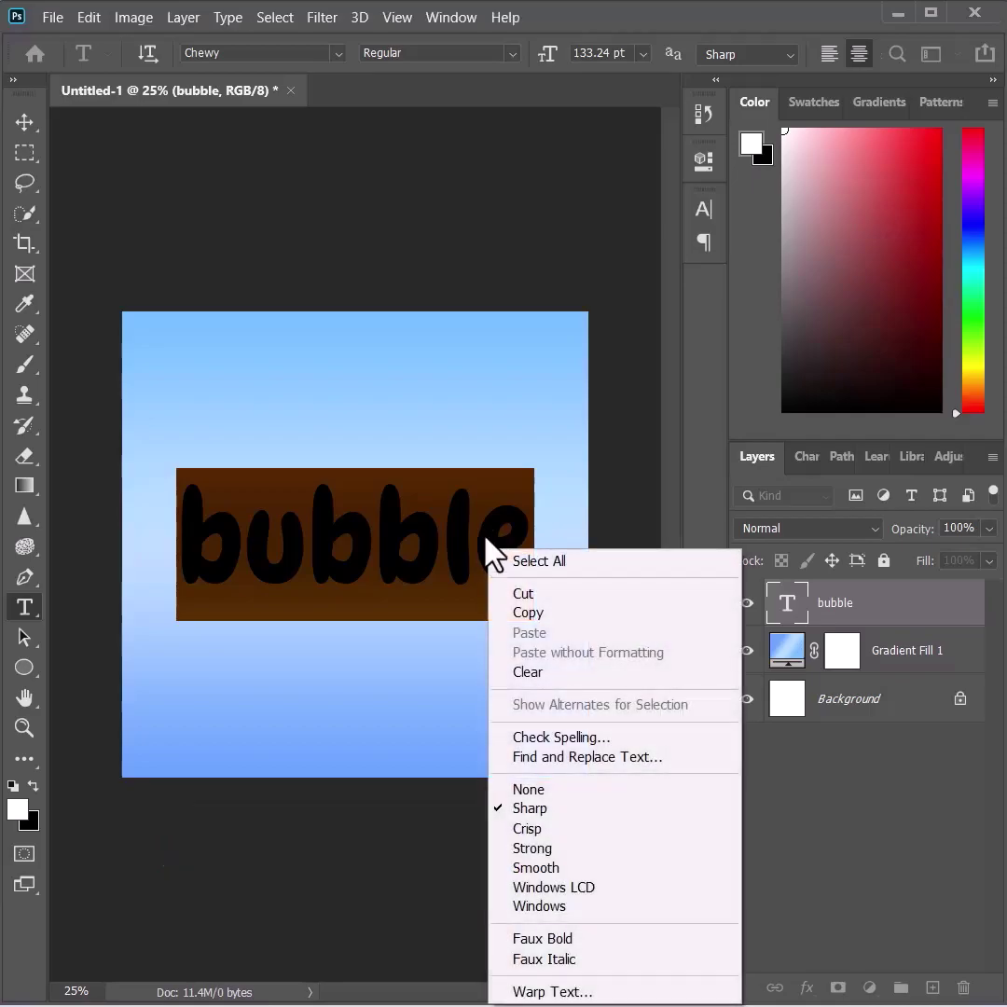
{"action": "left_click", "coordinate": [481, 515]}
{"action": "right_click", "coordinate": [489, 350]}
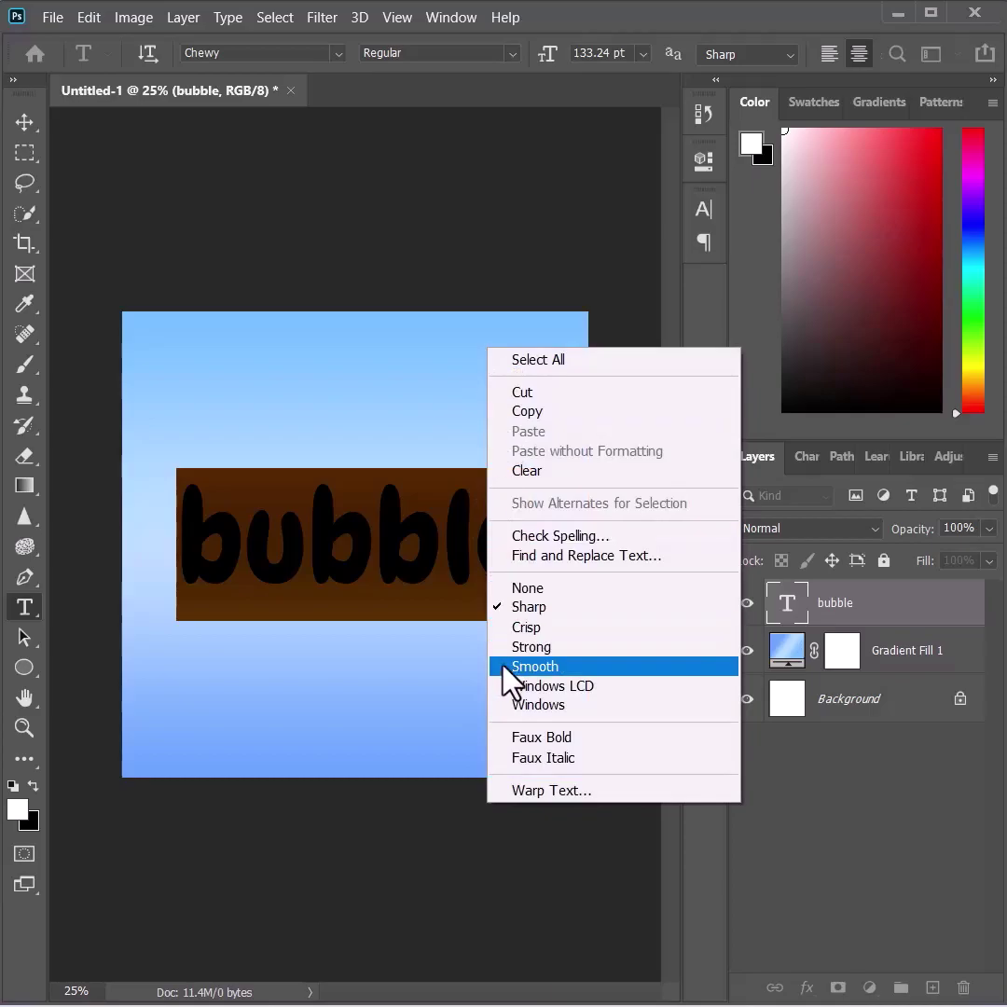
{"action": "left_click", "coordinate": [634, 791]}
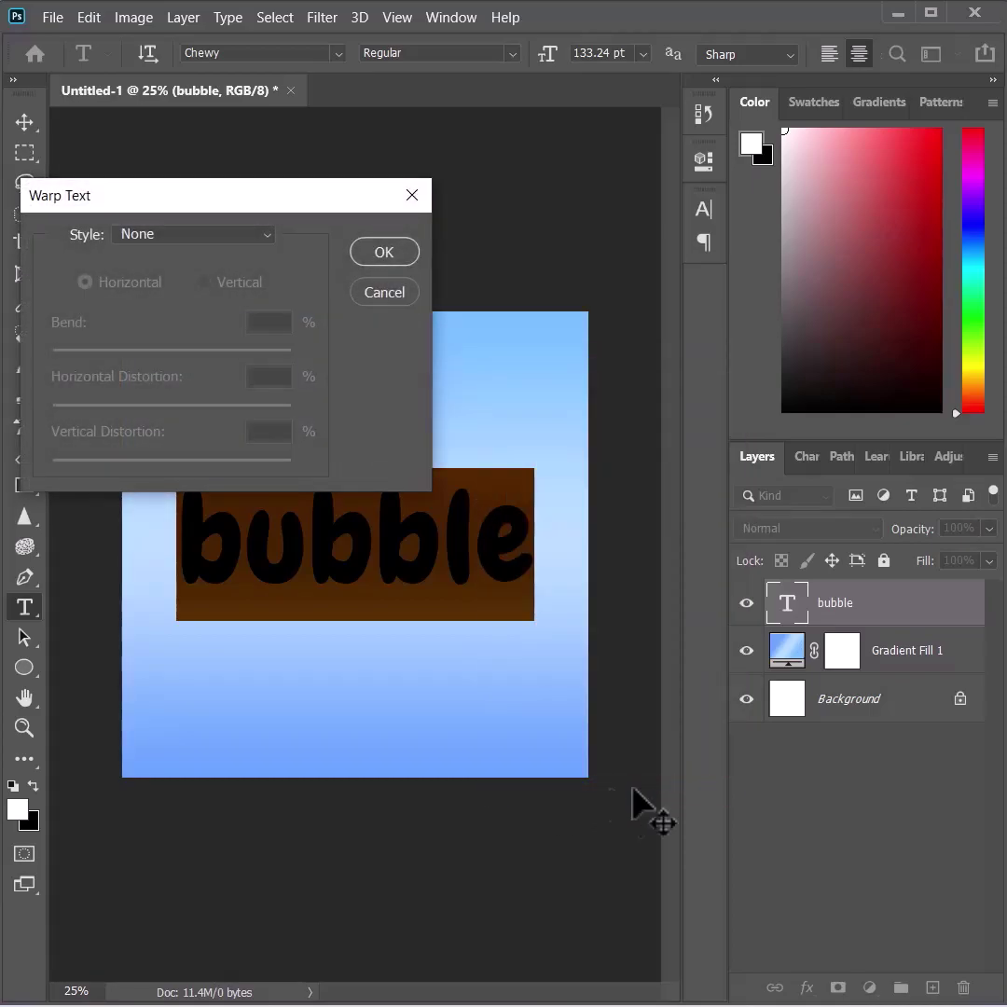
{"action": "left_click_drag", "start_coordinate": [173, 198], "coordinate": [327, 108]}
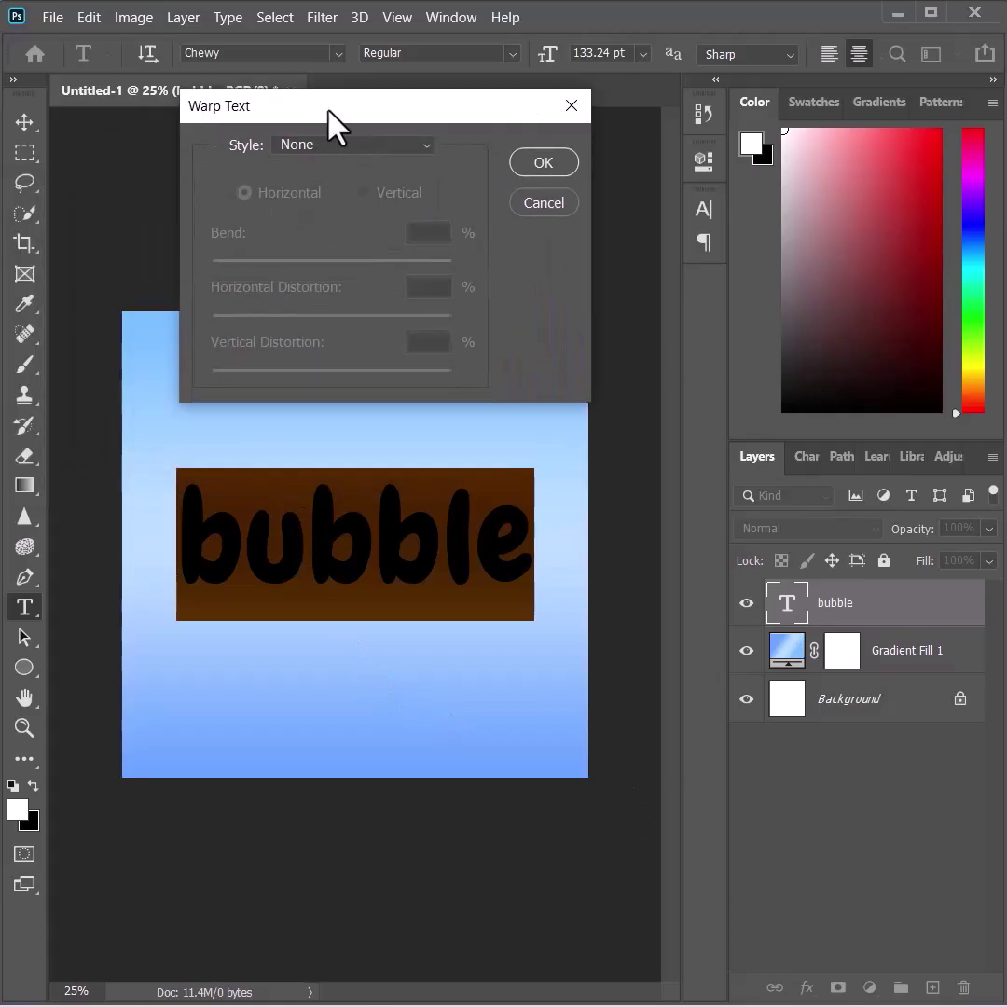
{"action": "left_click", "coordinate": [344, 147]}
{"action": "left_click", "coordinate": [345, 210]}
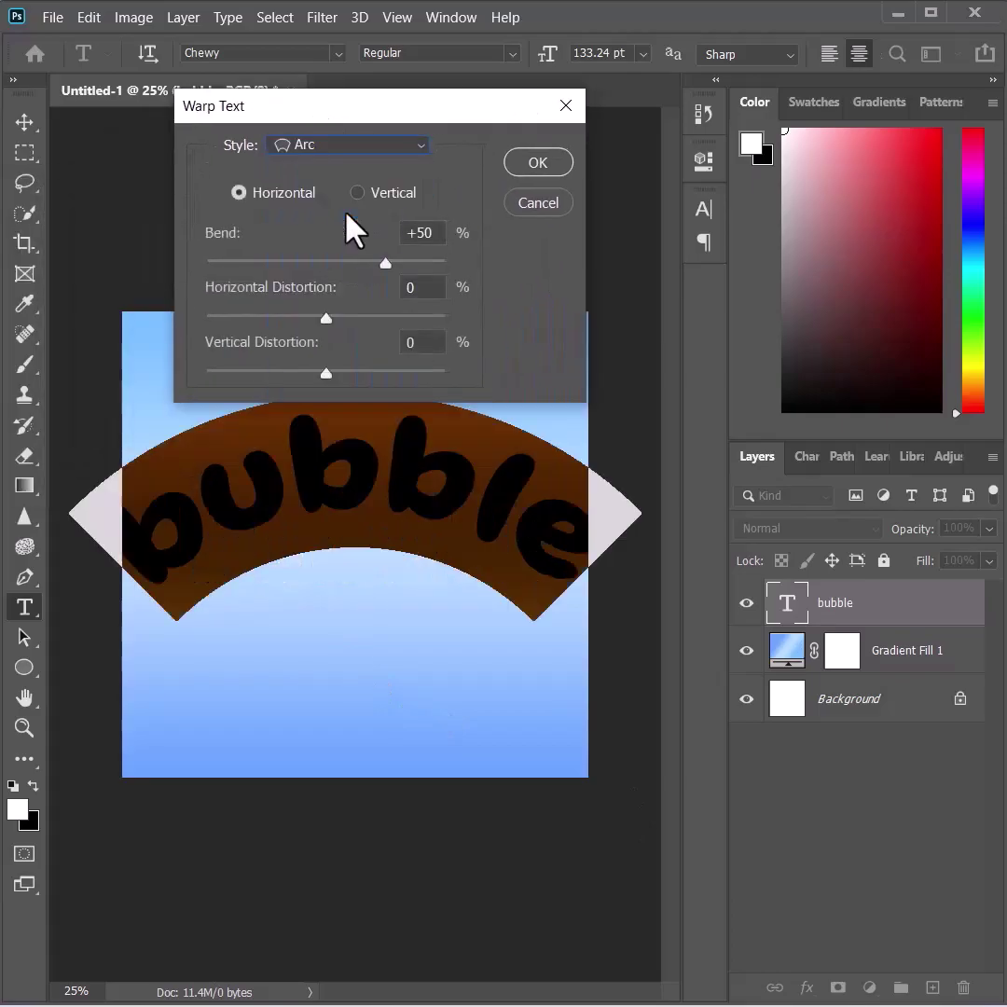
{"action": "left_click_drag", "start_coordinate": [385, 263], "coordinate": [348, 263]}
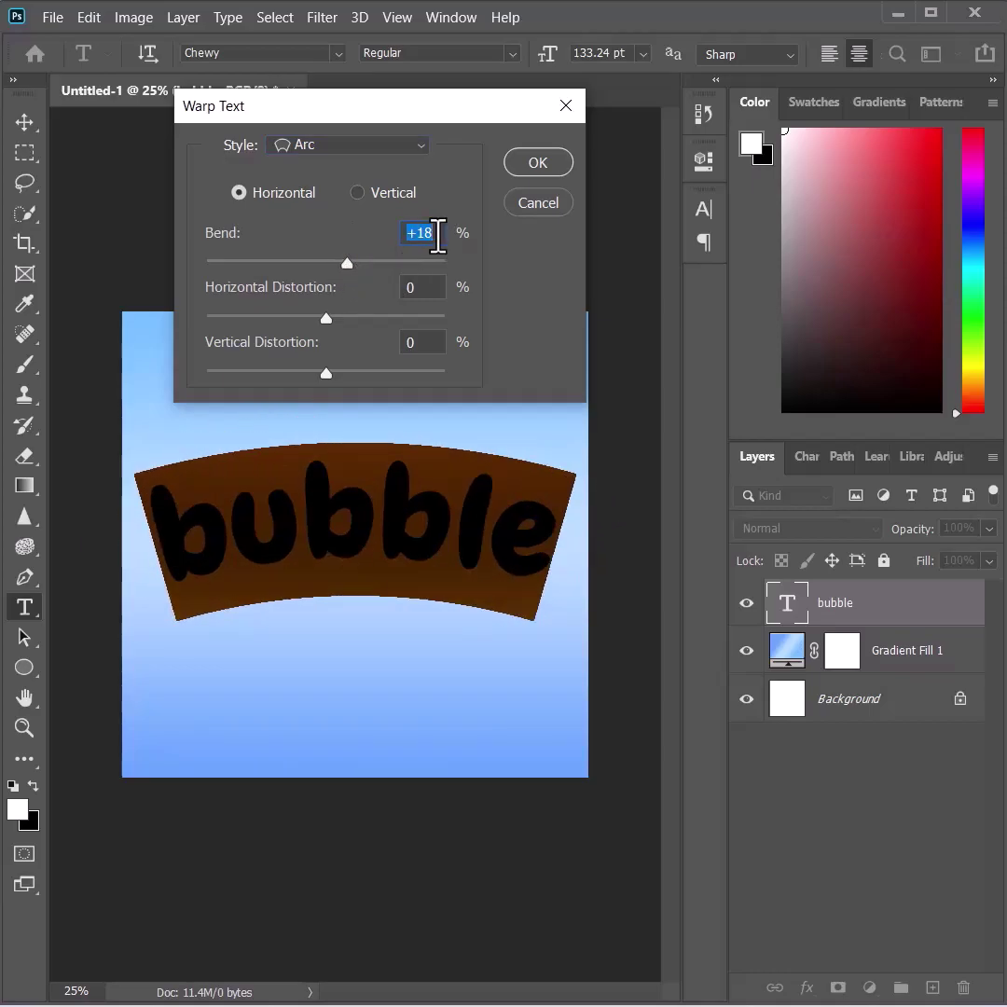
{"action": "left_click", "coordinate": [534, 167]}
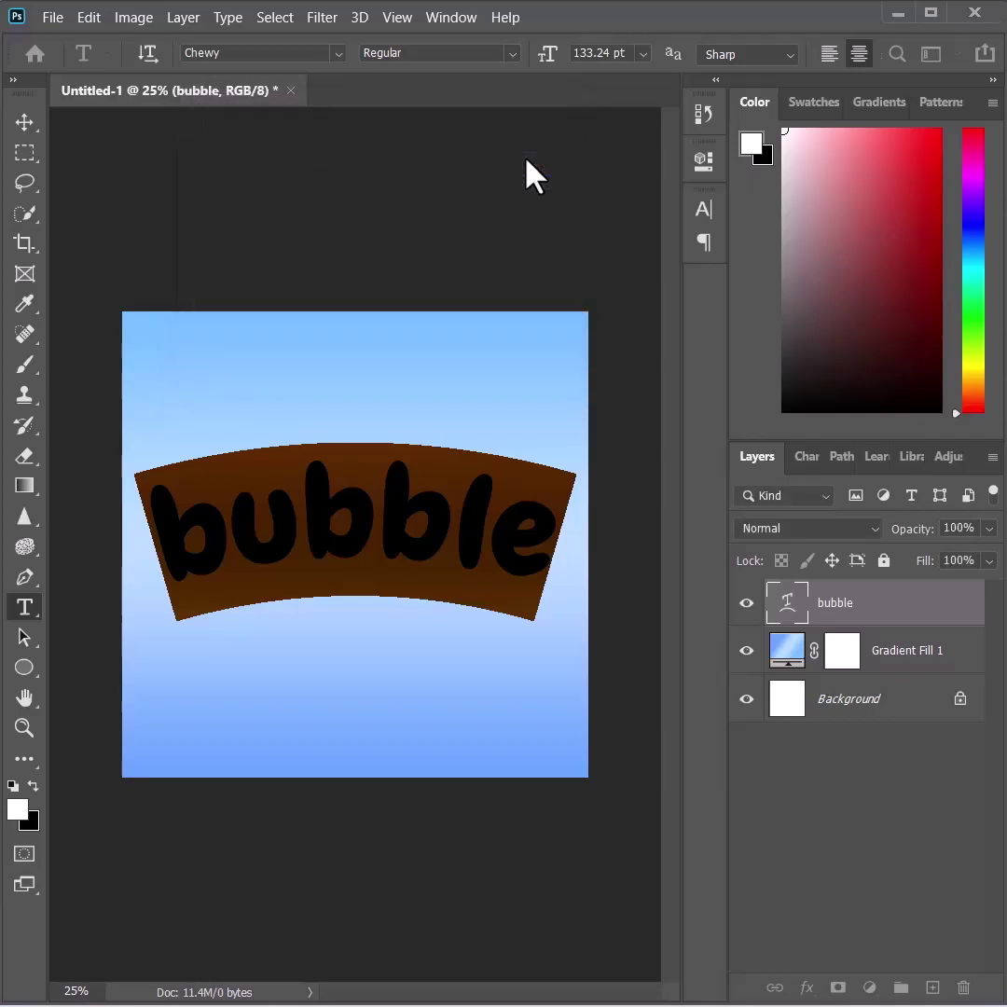
{"action": "left_click", "coordinate": [25, 124]}
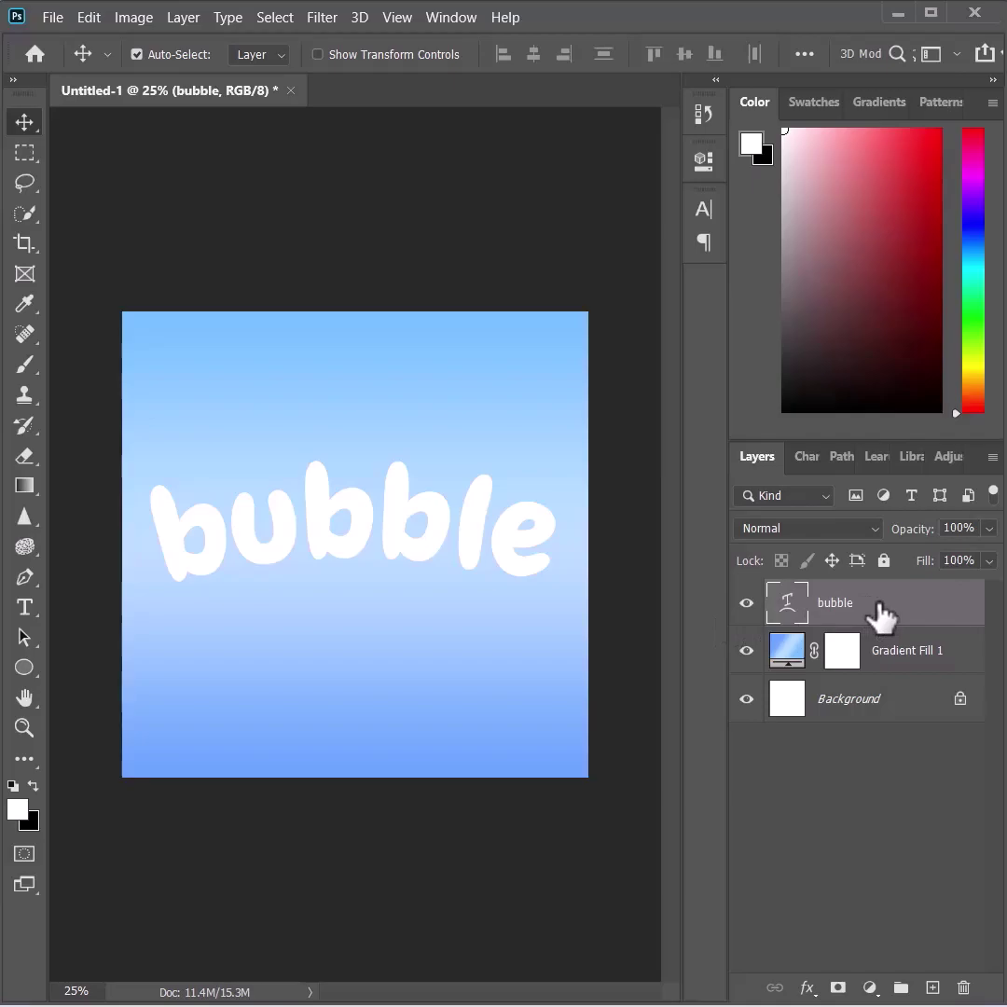
Step: Add a Satin effect: Multiply, 46% opacity, 15° angle, 13 px distance, 18 px size
{"action": "left_click", "coordinate": [805, 990]}
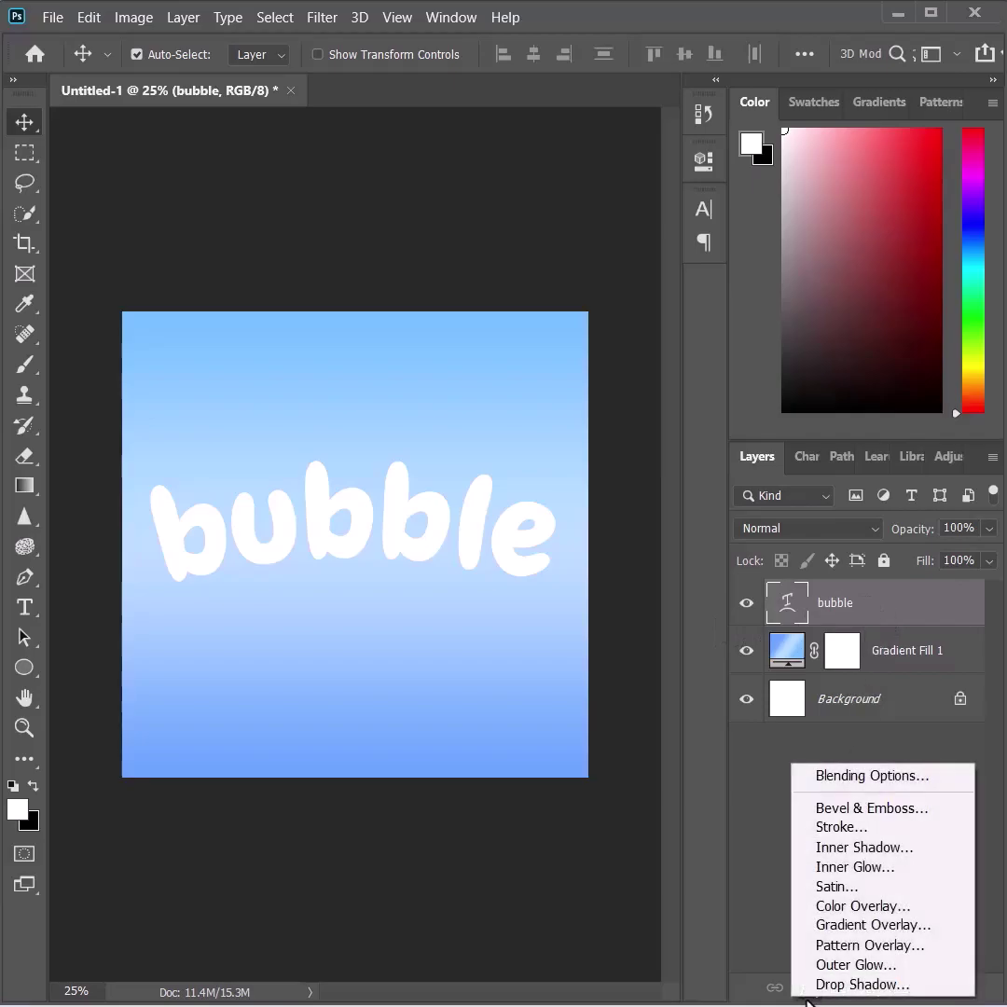
{"action": "left_click", "coordinate": [851, 778]}
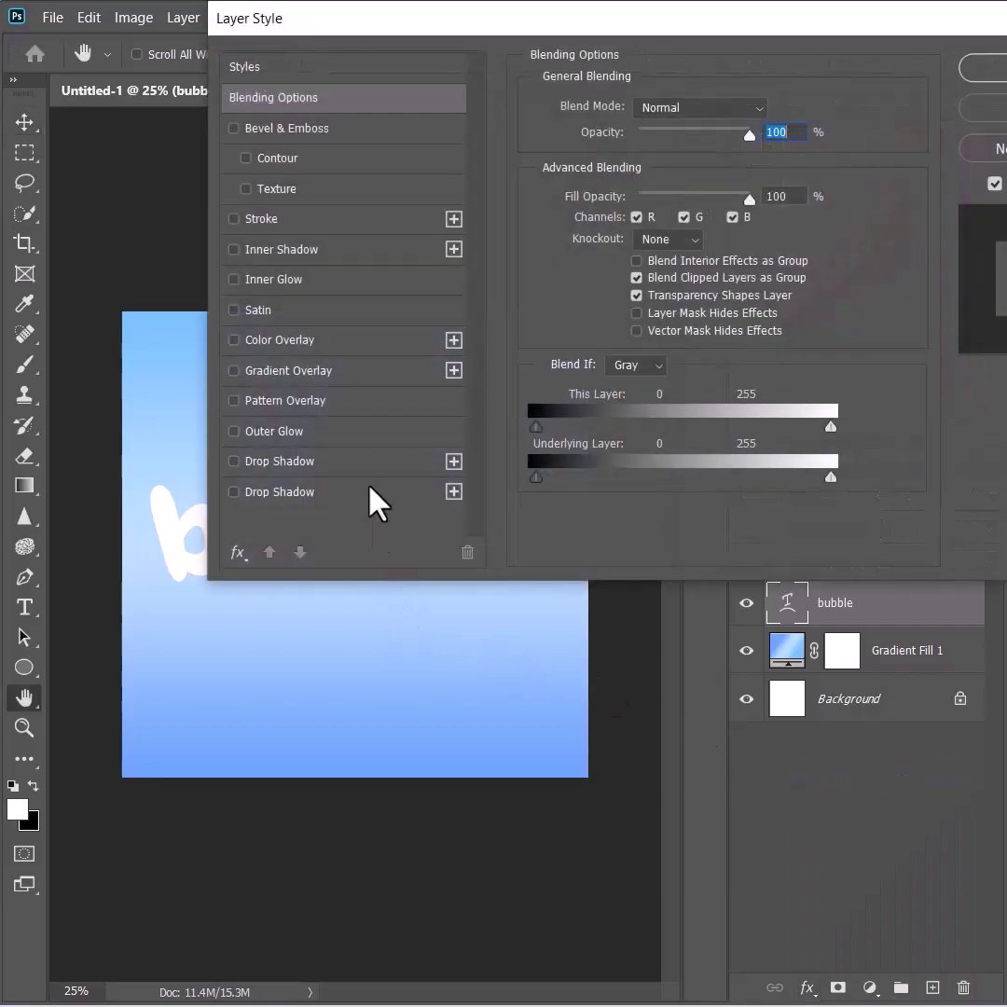
{"action": "key", "text": "ctrl+plus"}
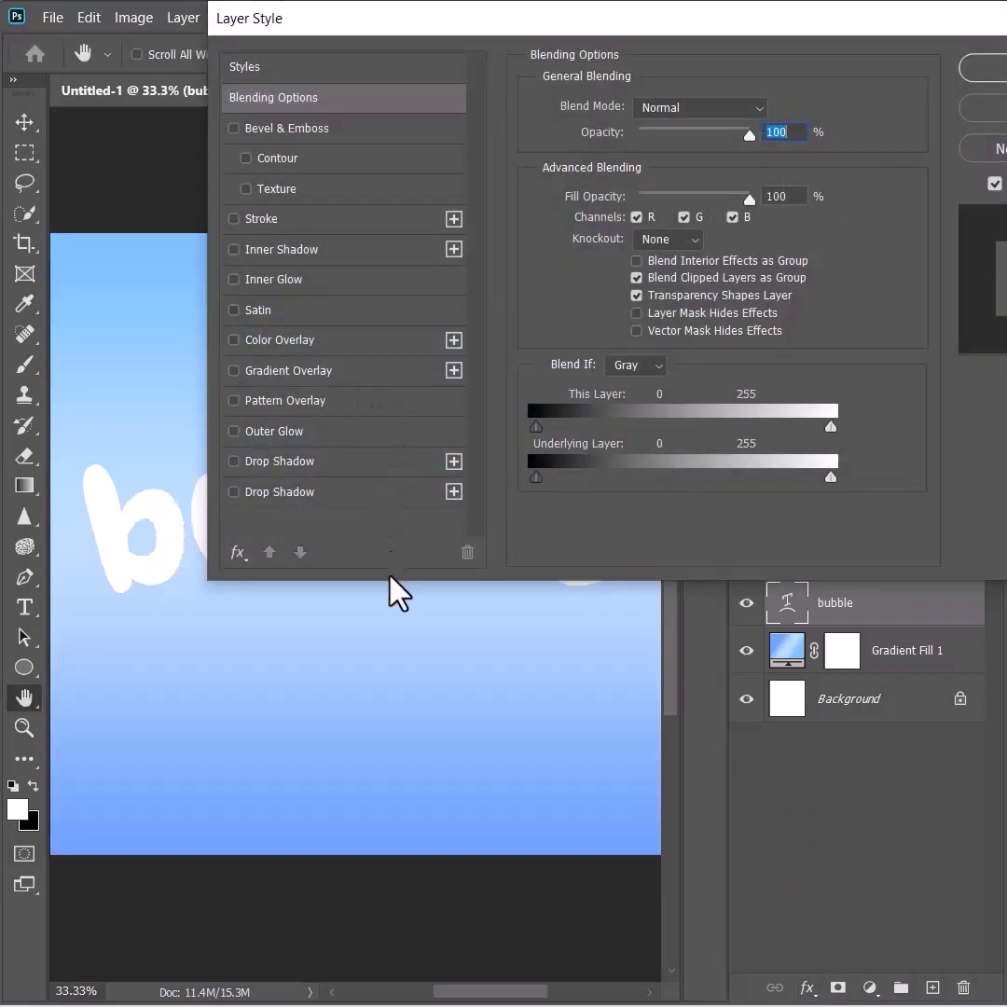
{"action": "left_click_drag", "start_coordinate": [366, 659], "coordinate": [371, 846]}
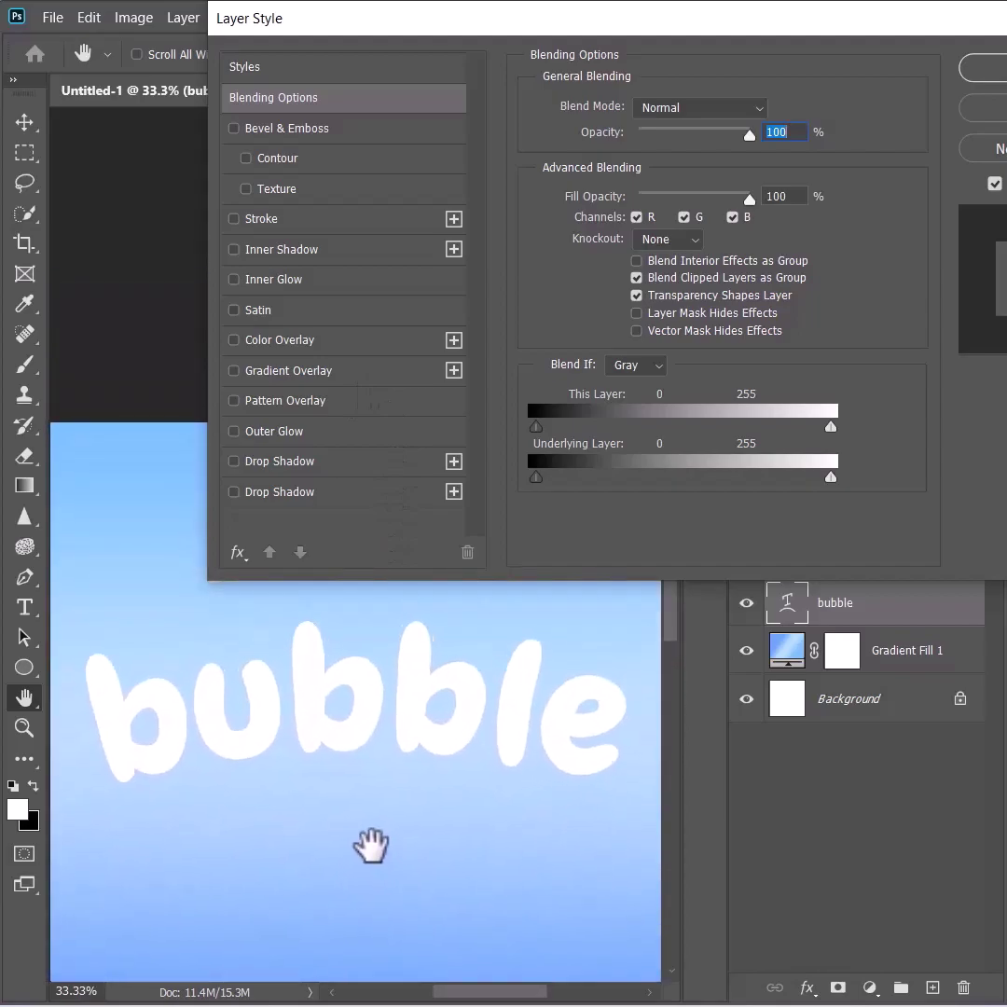
{"action": "left_click", "coordinate": [319, 310]}
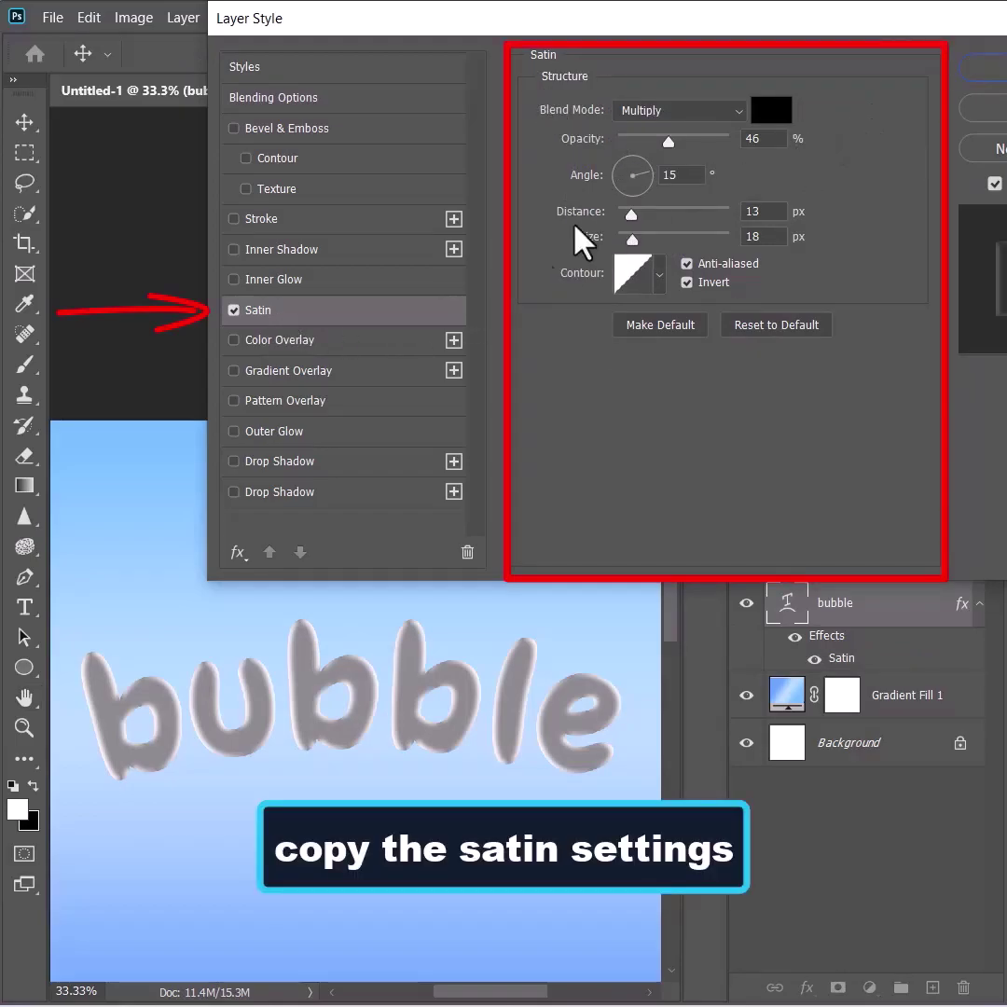
Step: Add a reversed blue-to-cyan Blues Gradient Overlay at -90° and 67% scale
{"action": "left_click", "coordinate": [343, 375]}
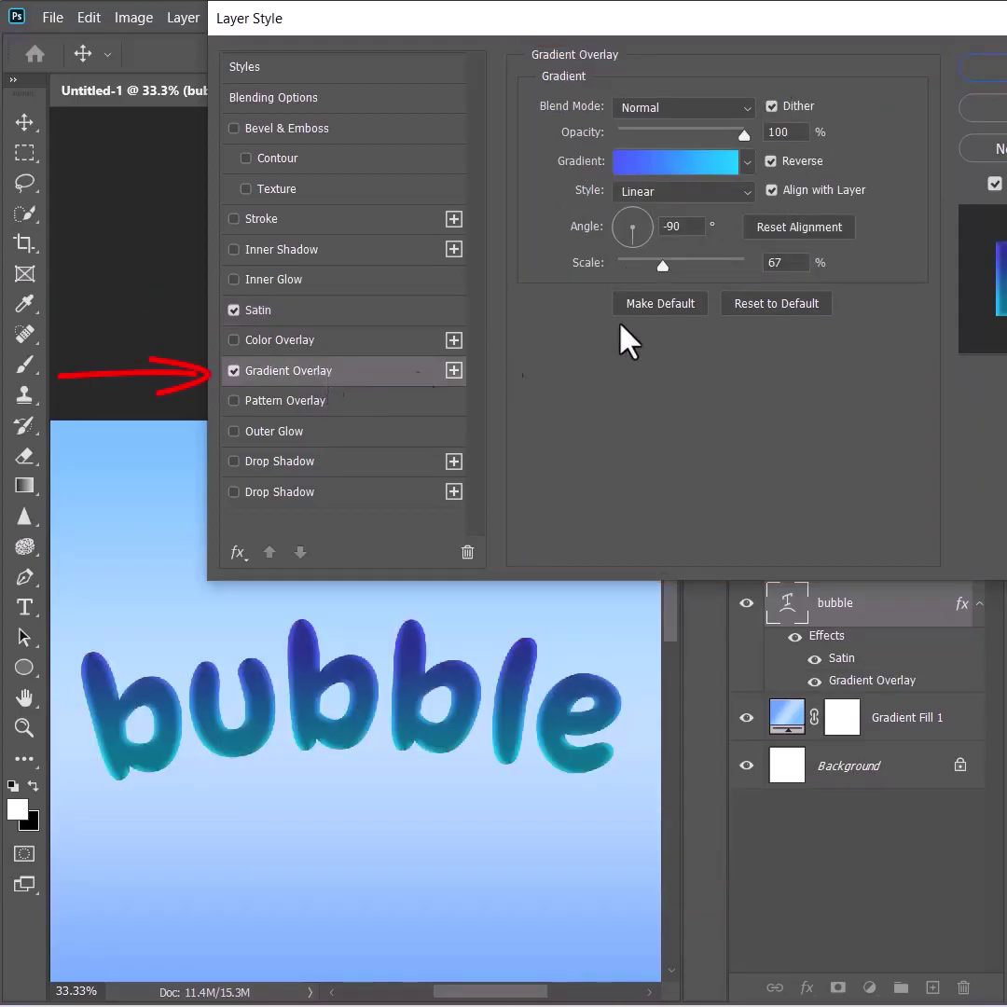
{"action": "left_click", "coordinate": [749, 173]}
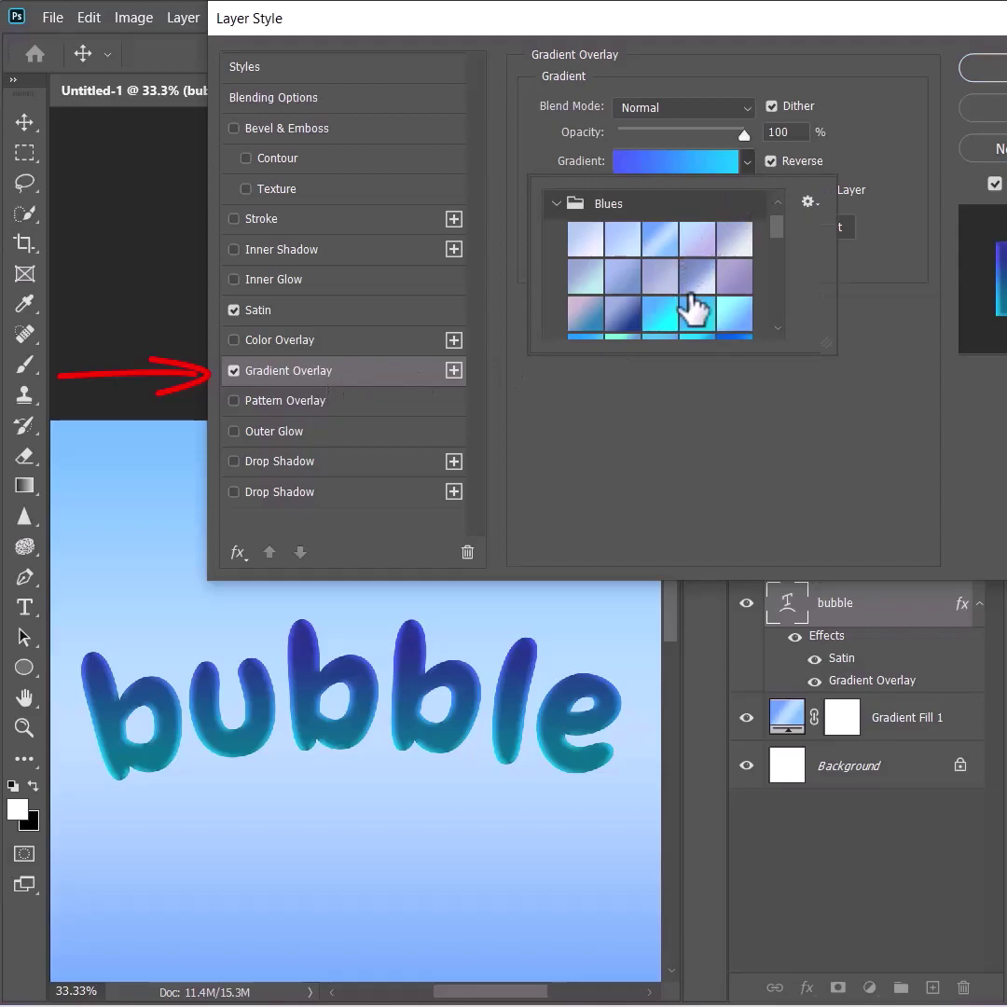
{"action": "scroll", "coordinate": [690, 308], "scroll_direction": "down", "scroll_amount": 2}
{"action": "scroll", "coordinate": [694, 307], "scroll_direction": "up", "scroll_amount": 1}
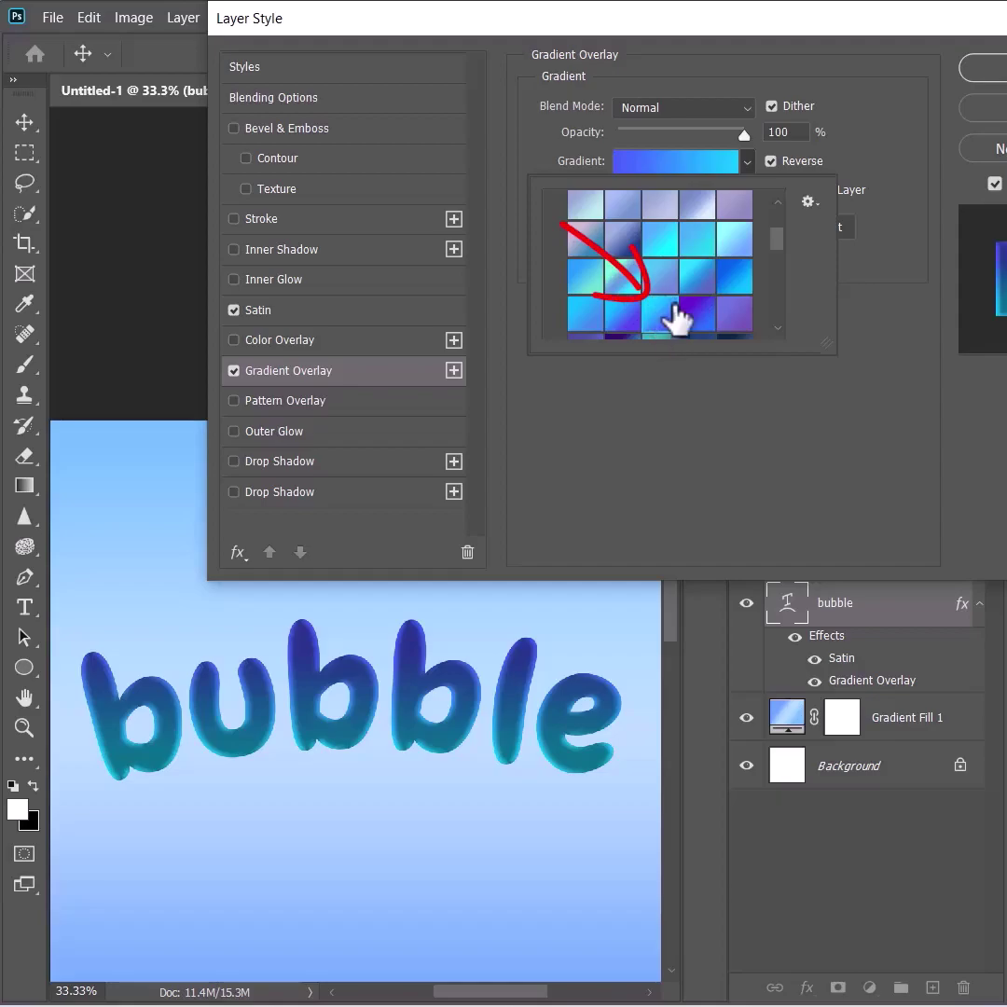
{"action": "left_click_drag", "start_coordinate": [838, 24], "coordinate": [804, 25]}
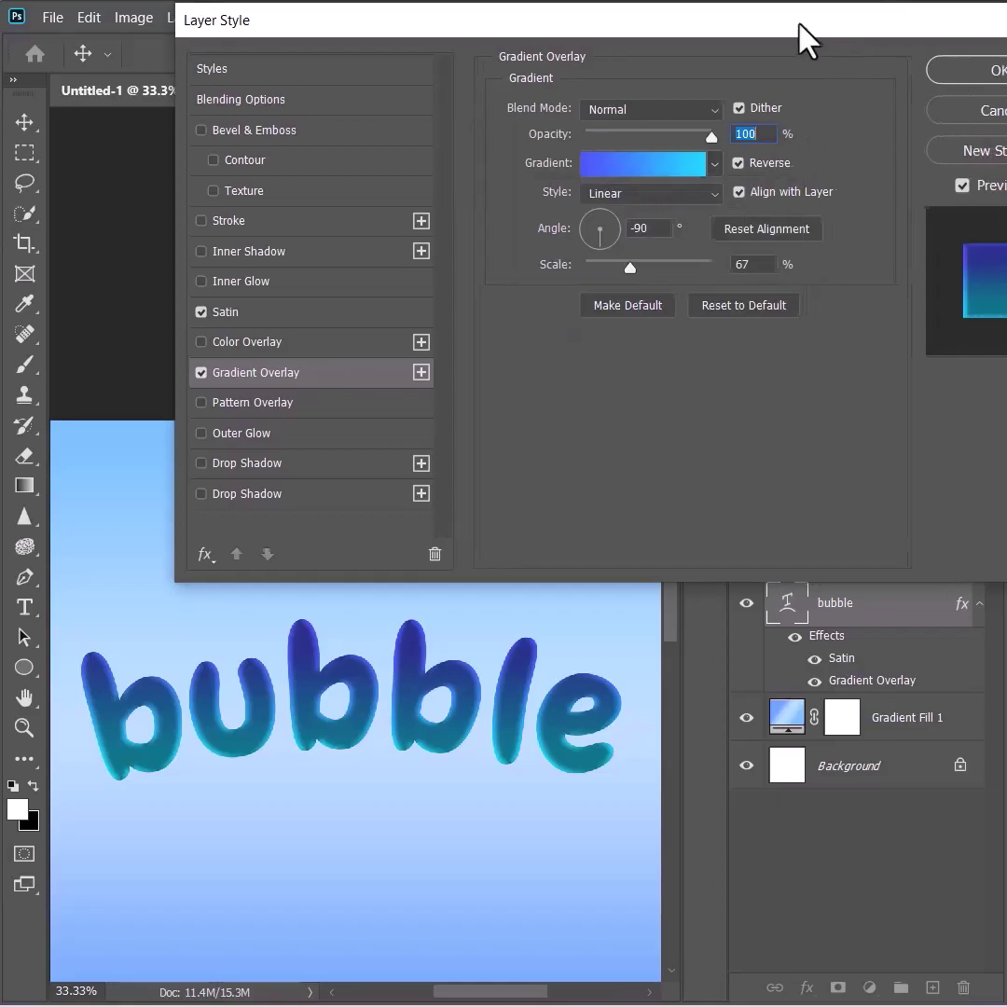
{"action": "left_click_drag", "start_coordinate": [873, 23], "coordinate": [811, 23]}
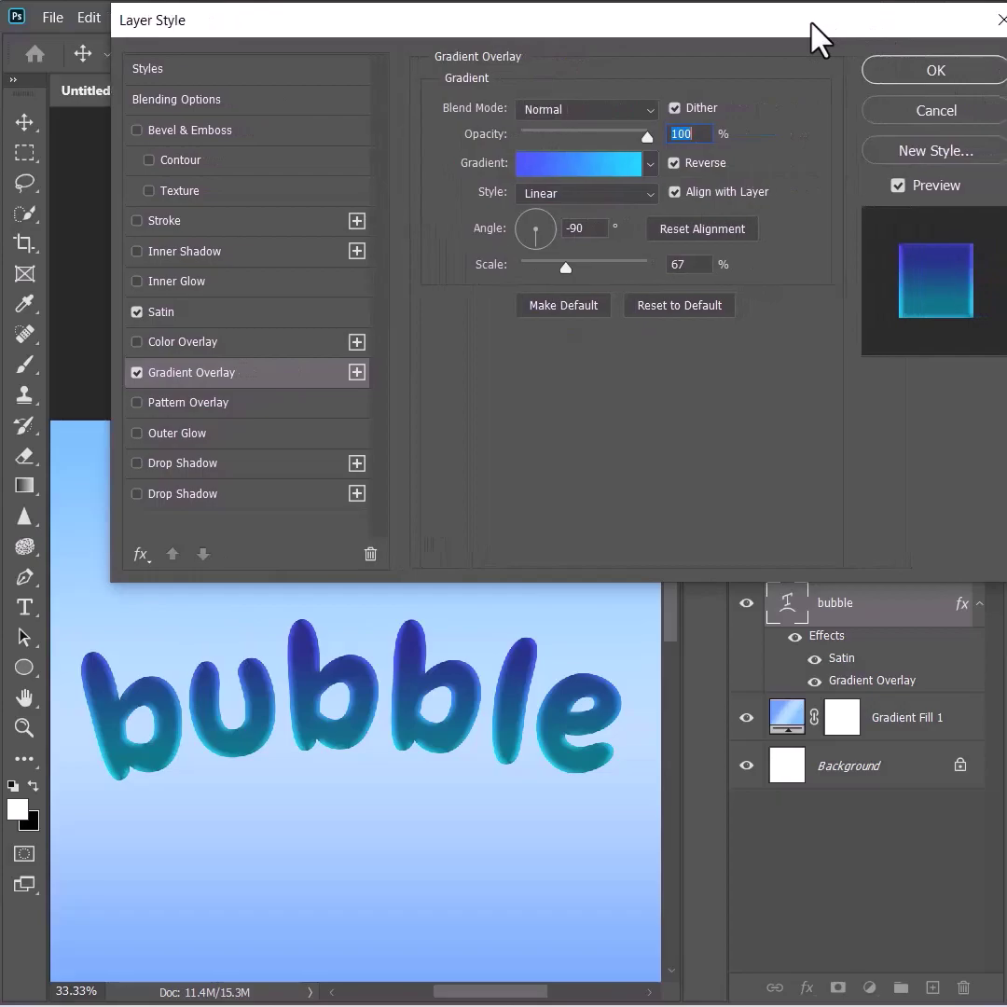
{"action": "left_click", "coordinate": [935, 74]}
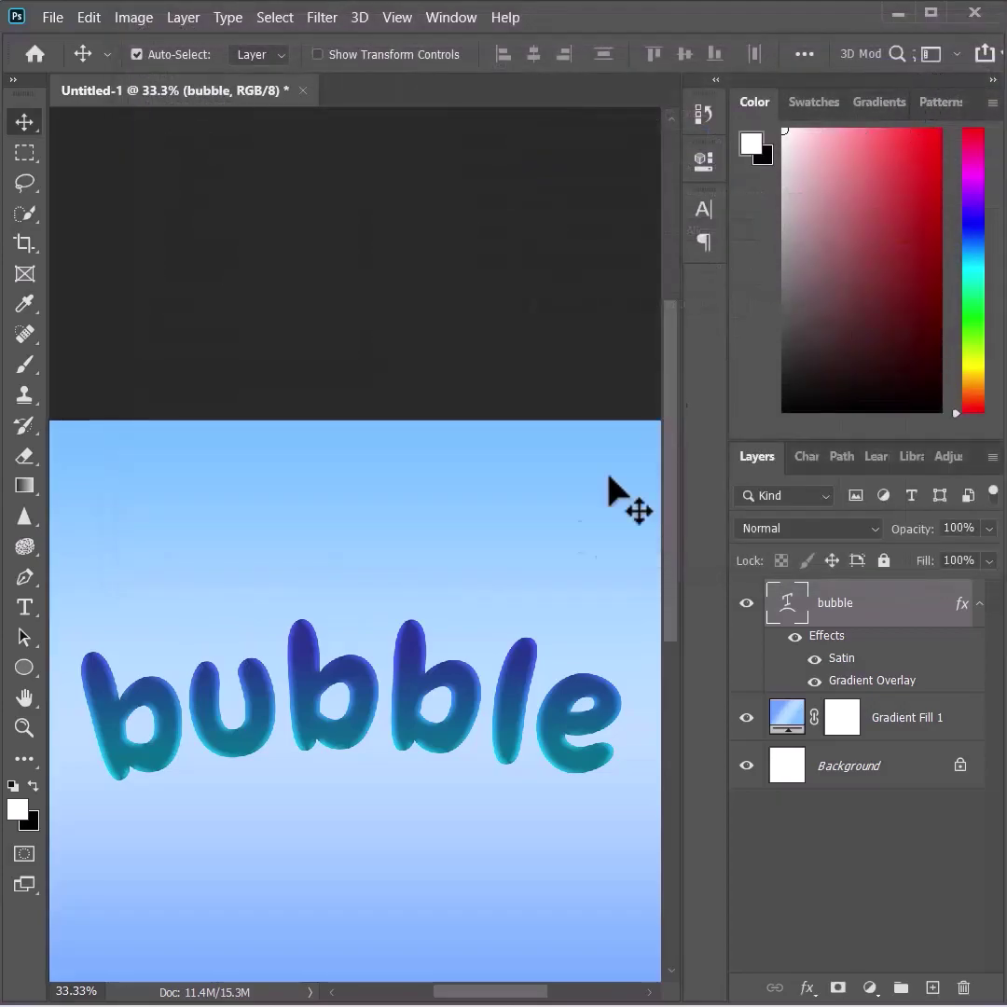
Step: Scale the text proportionally to 100.5% and nudge it up 4 px
{"action": "key", "text": "ctrl+minus"}
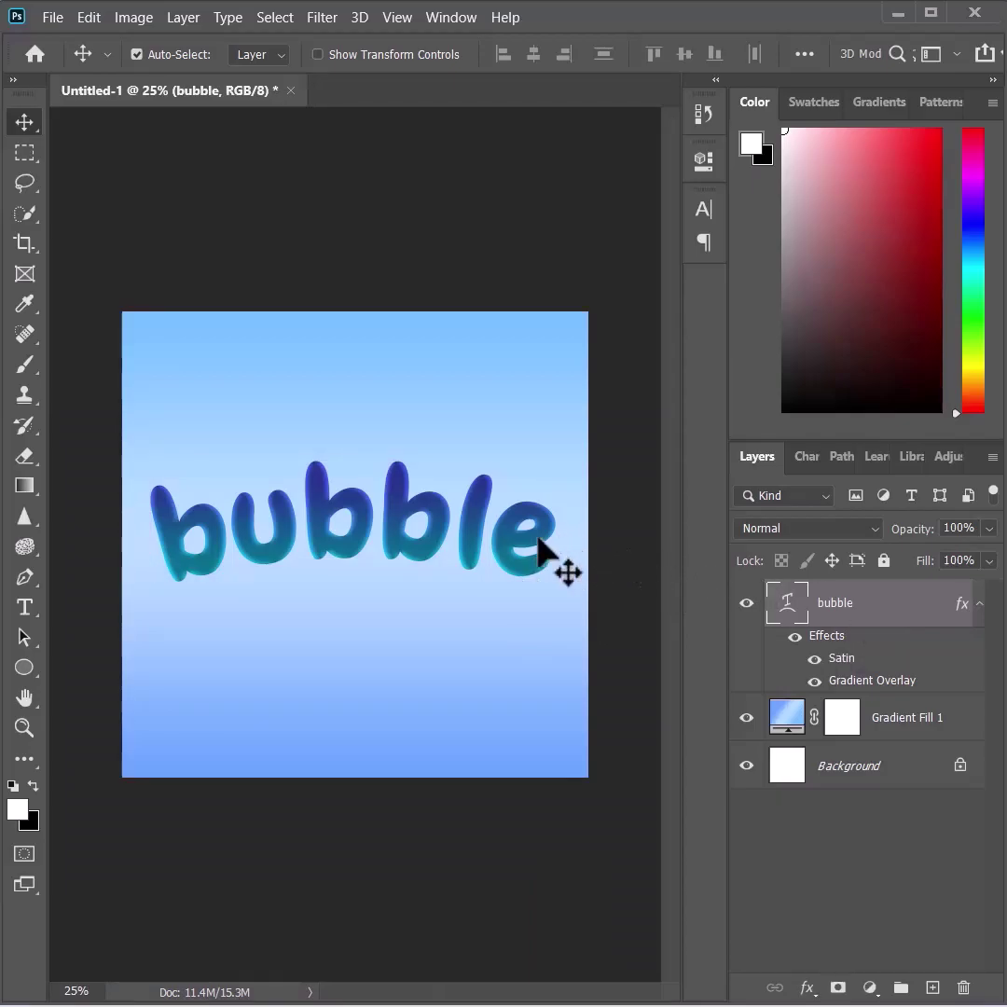
{"action": "key", "text": "ctrl+t"}
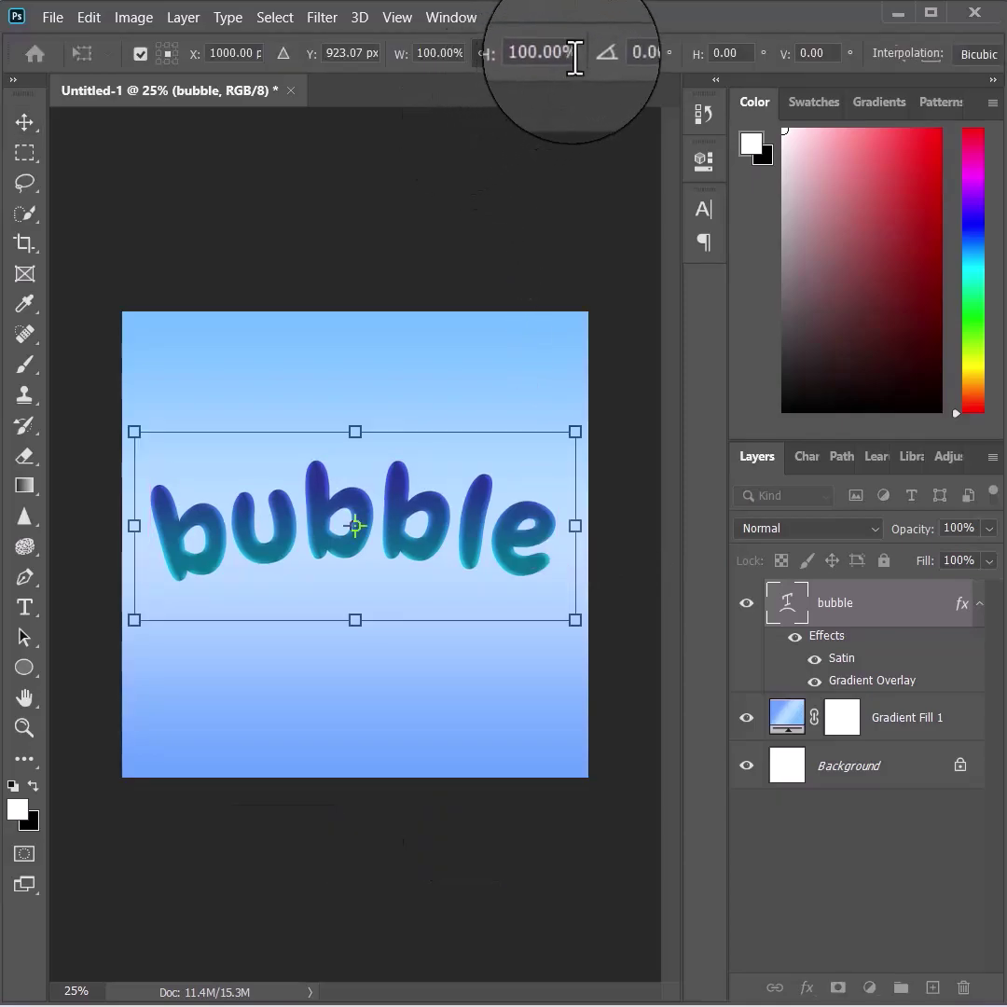
{"action": "left_click", "coordinate": [484, 53]}
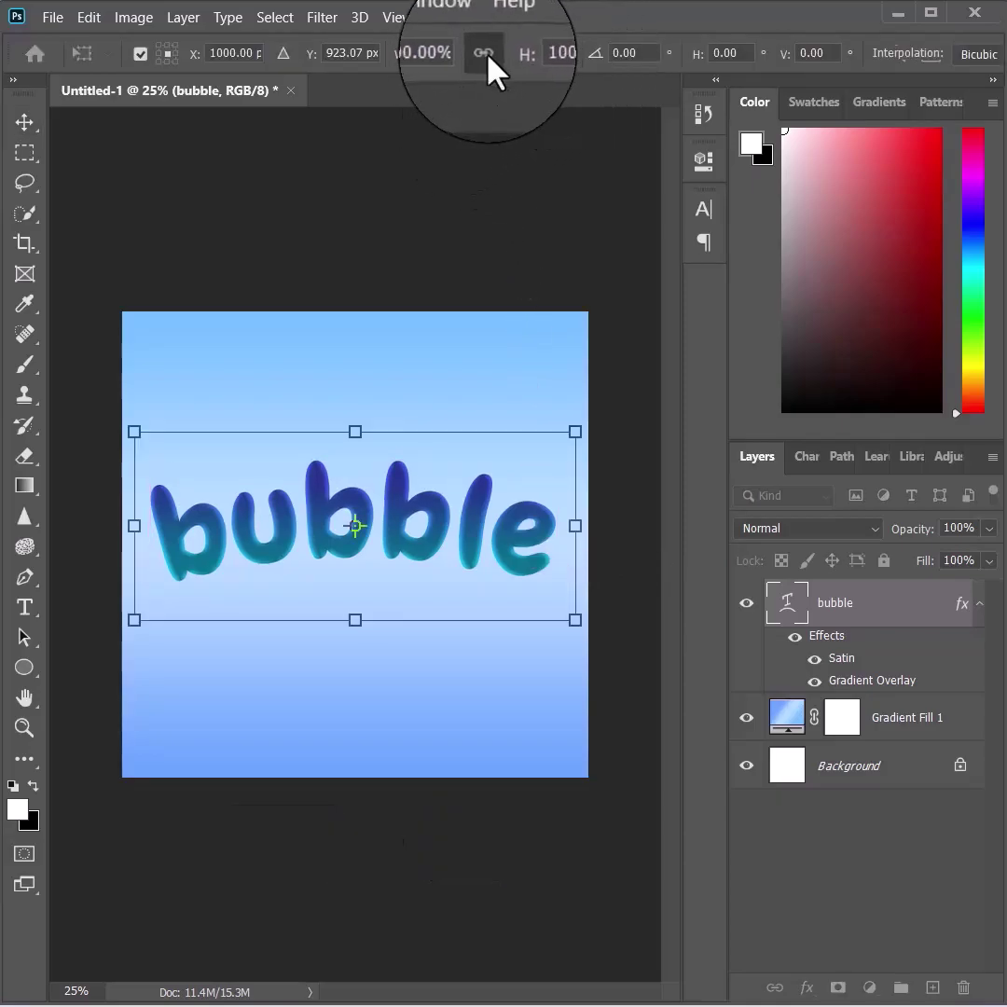
{"action": "left_click", "coordinate": [574, 54]}
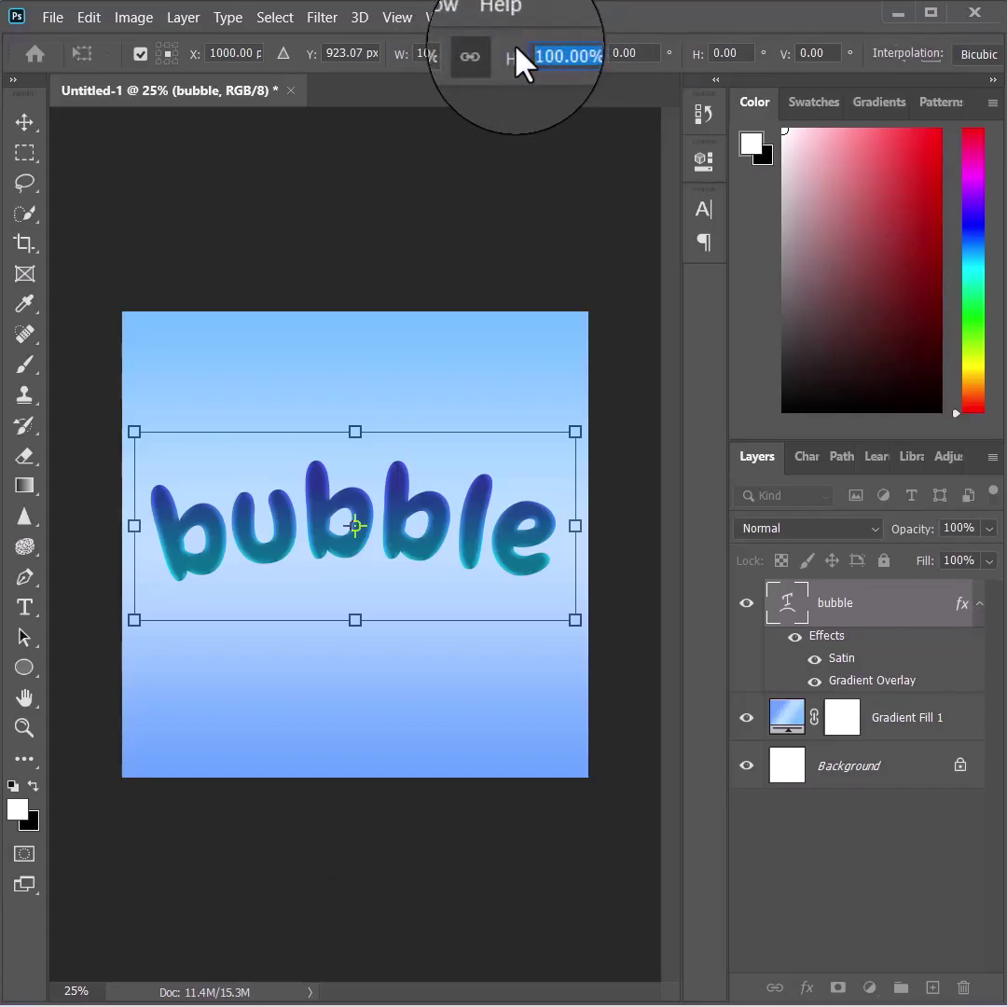
{"action": "type", "text": "100"}
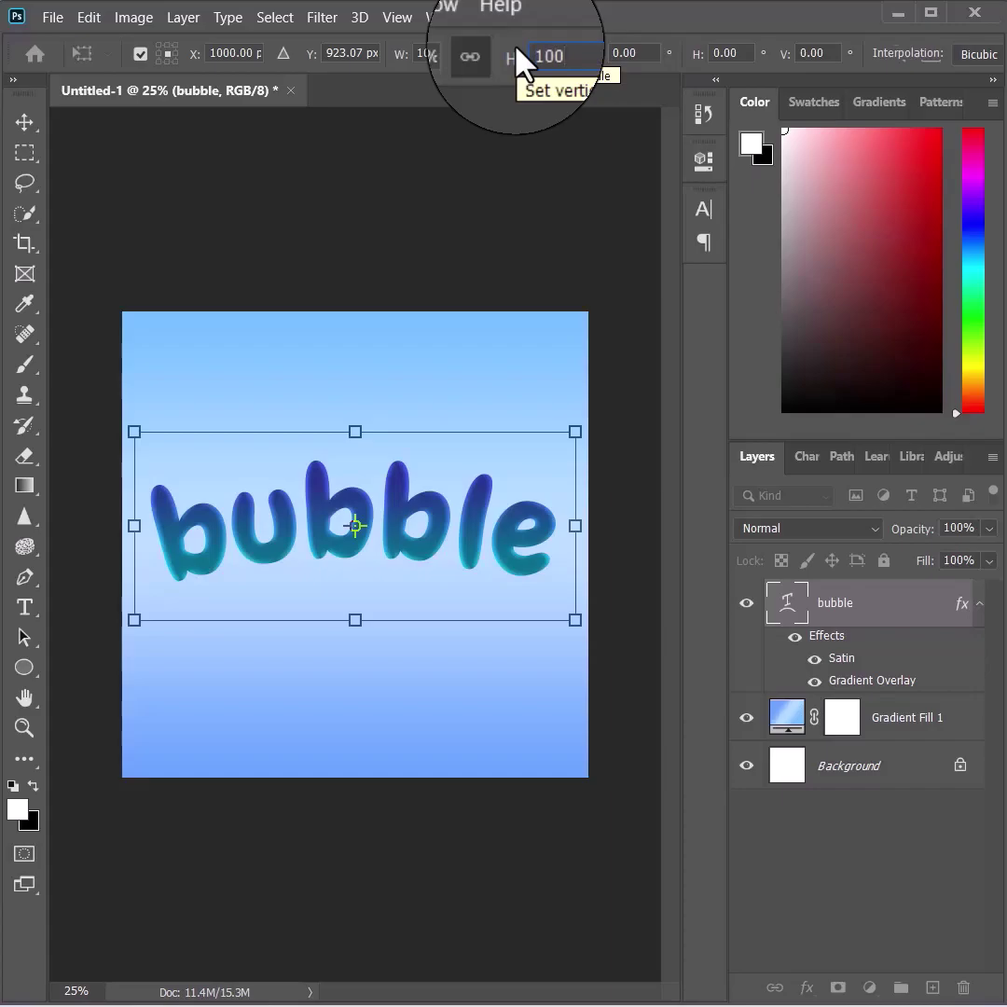
{"action": "type", "text": ".50"}
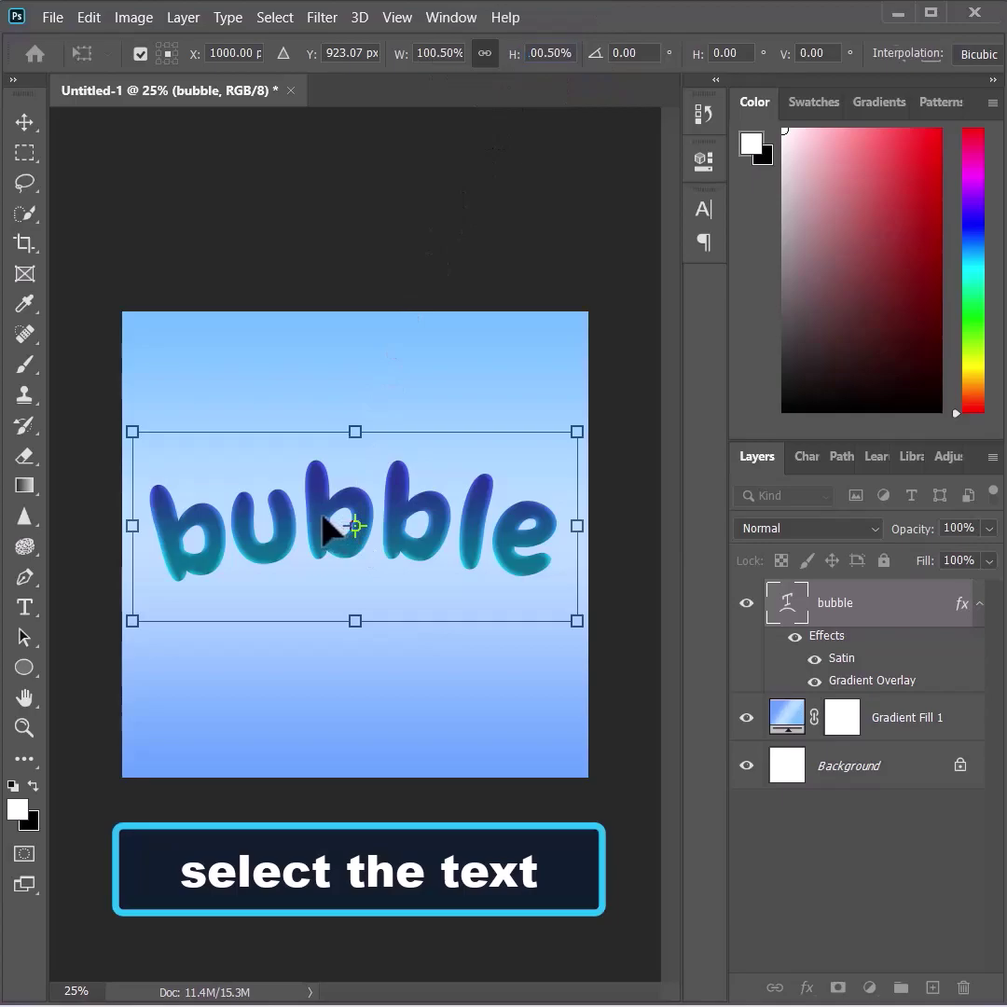
{"action": "key", "text": "Up"}
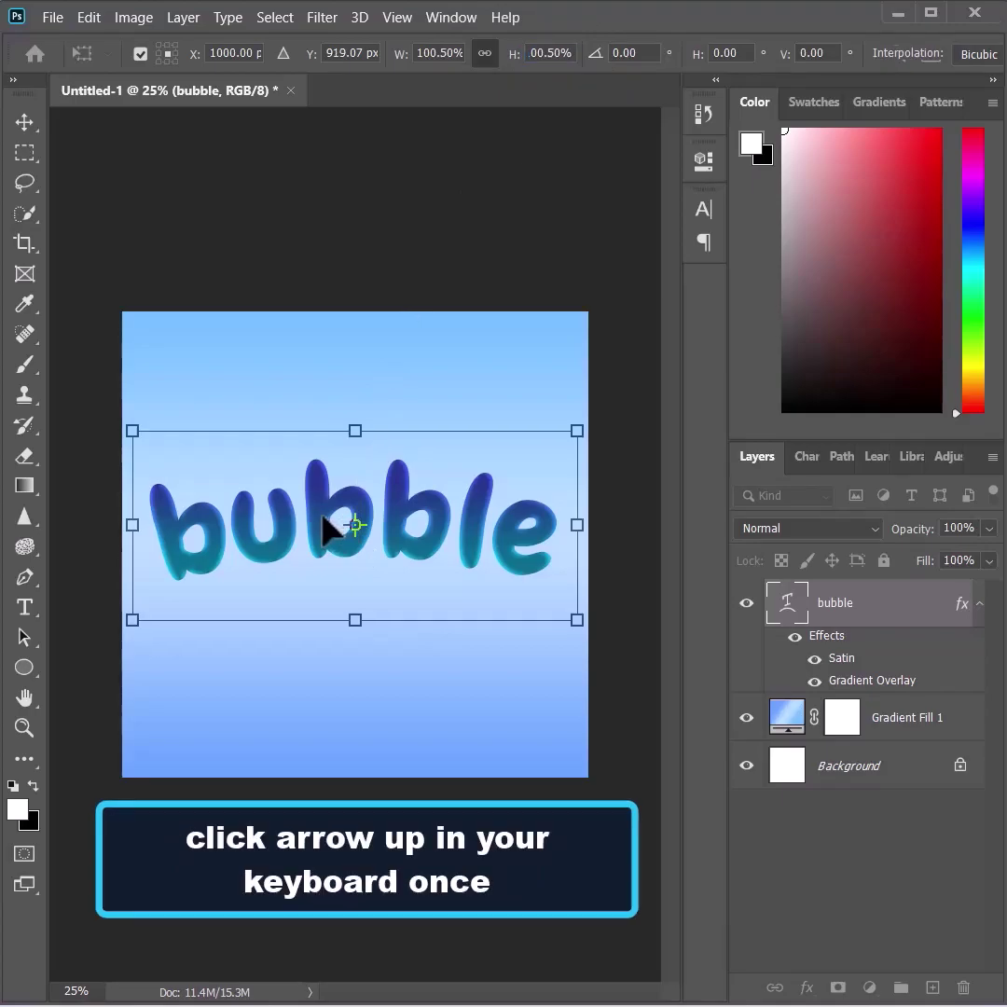
{"action": "key", "text": "Return"}
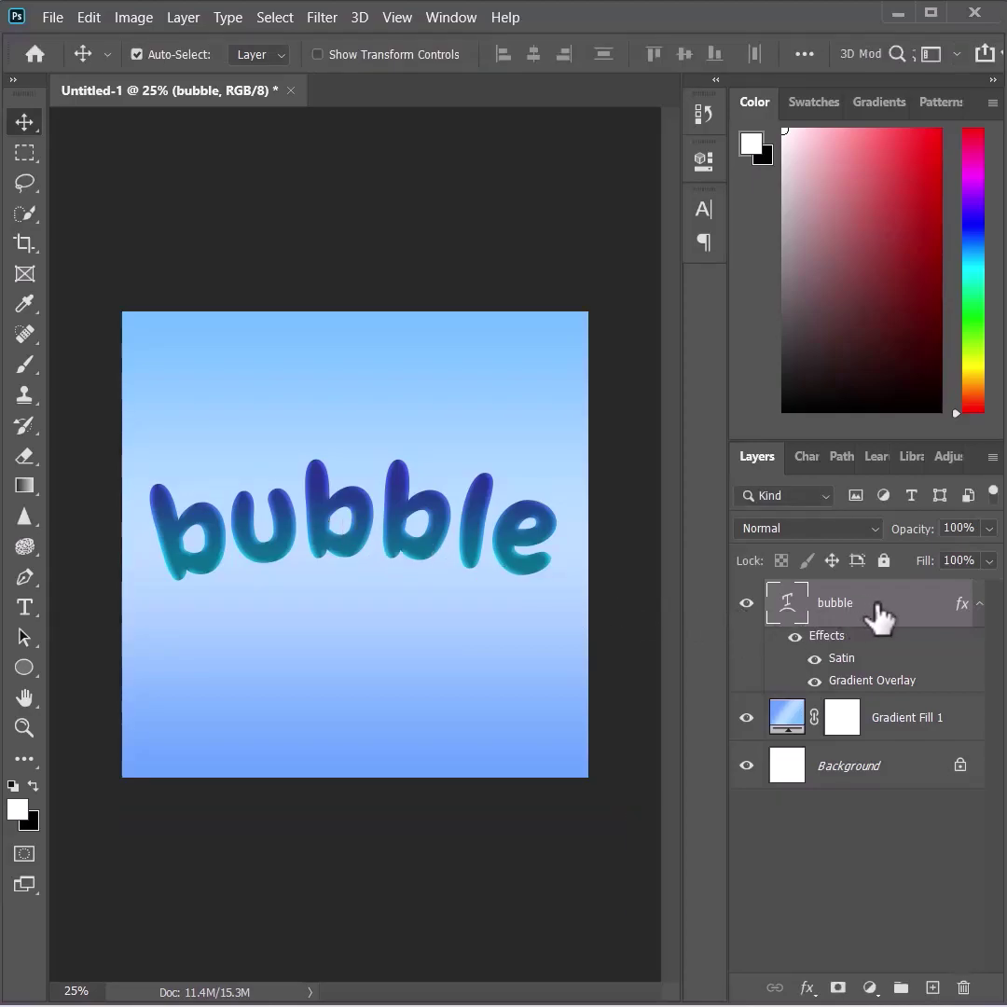
Step: Convert 'bubble' to a Smart Object and repeat-transform it into stacked duplicates for 3D depth
{"action": "right_click", "coordinate": [877, 607]}
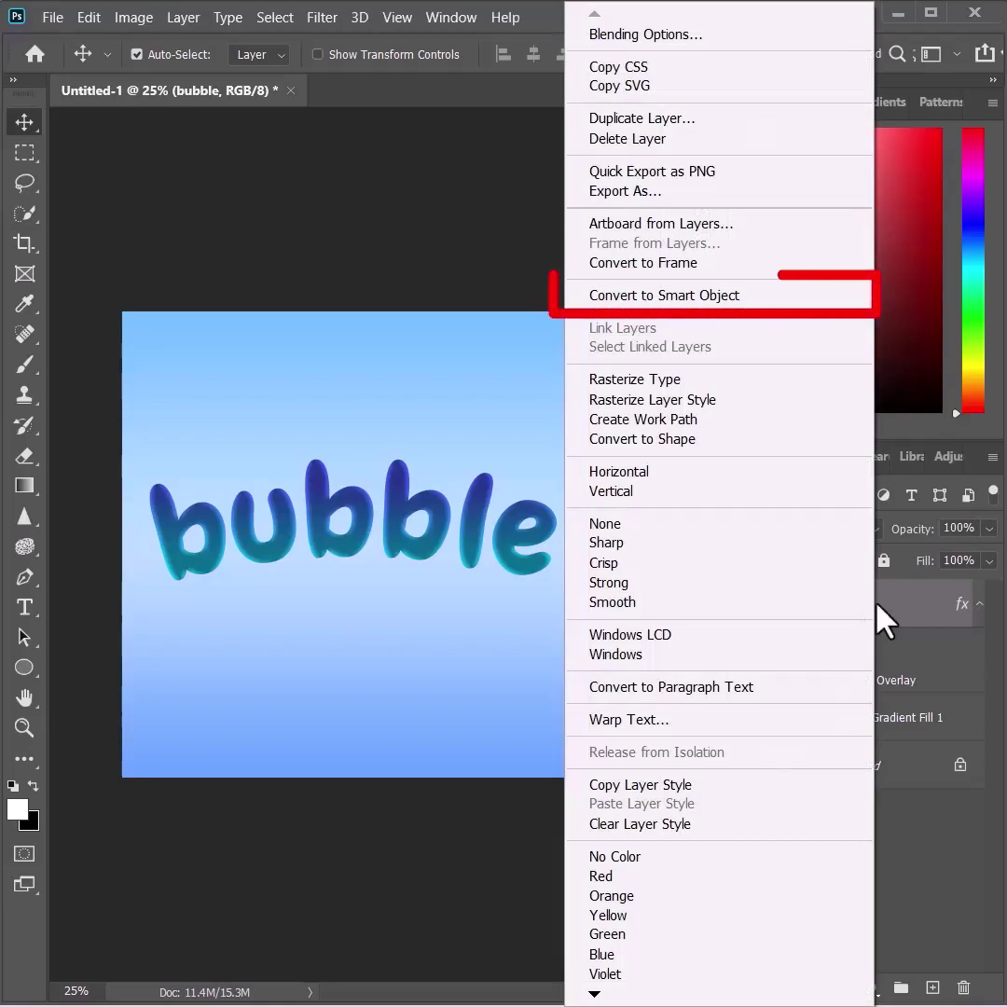
{"action": "left_click", "coordinate": [831, 304]}
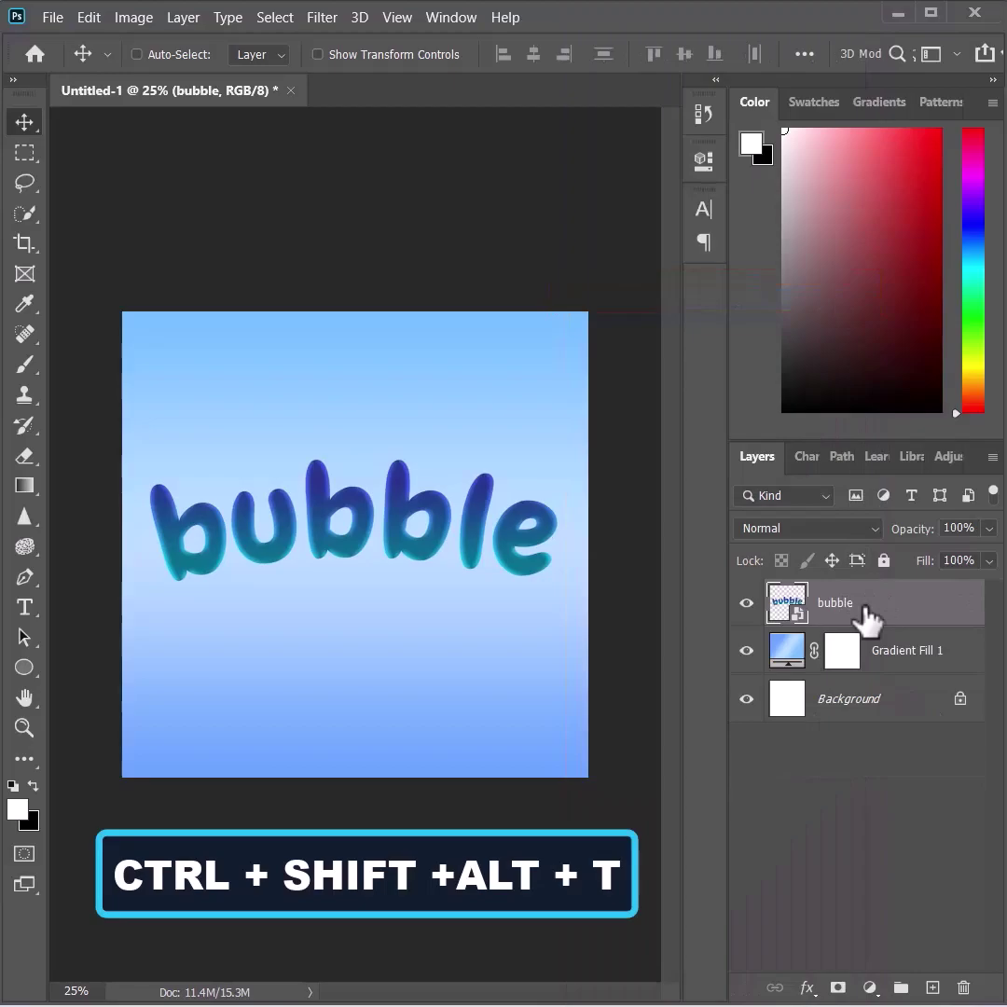
{"action": "key", "text": "ctrl+shift+alt+t"}
{"action": "key", "text": "ctrl+shift+alt+t"}
{"action": "key", "text": "ctrl+shift+alt+t"}
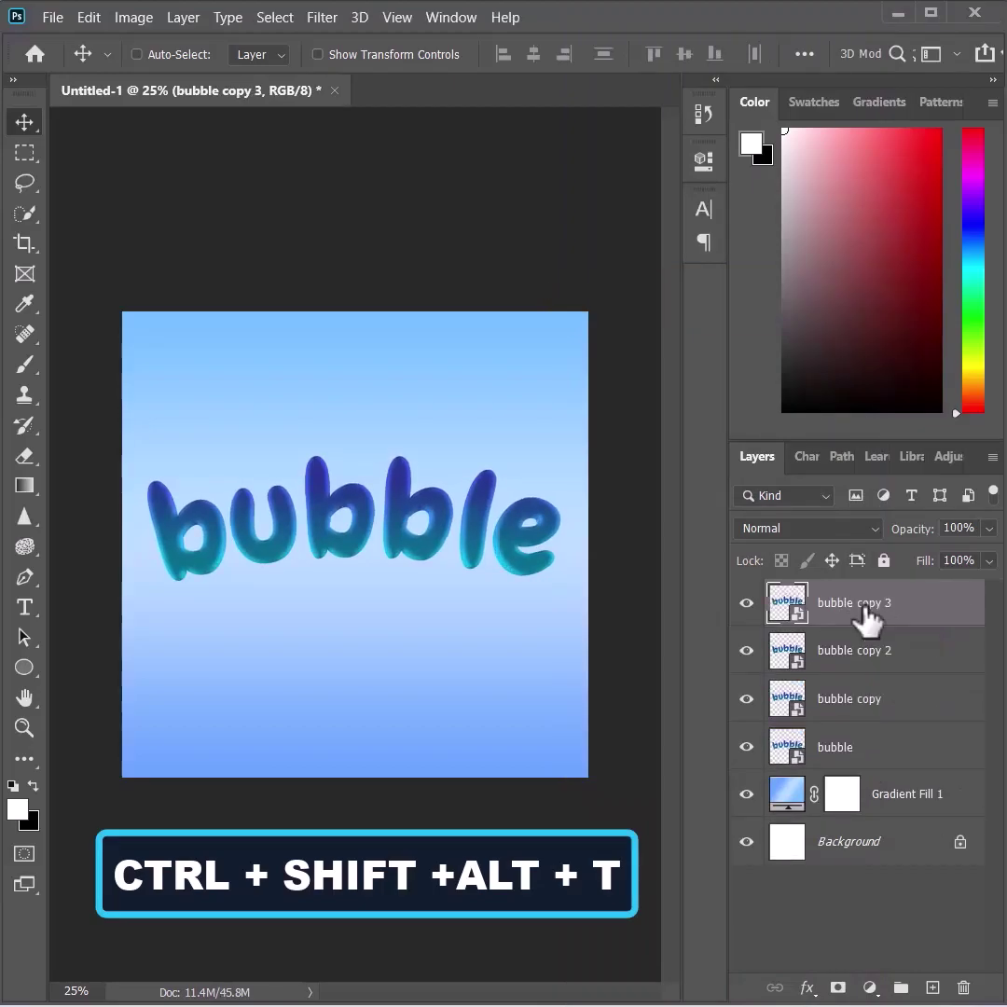
{"action": "key", "text": "ctrl+shift+alt+t"}
{"action": "key", "text": "ctrl+shift+alt+t"}
{"action": "key", "text": "ctrl+shift+alt+t"}
{"action": "key", "text": "ctrl+shift+alt+t"}
{"action": "key", "text": "ctrl+shift+alt+t"}
{"action": "key", "text": "ctrl+shift+alt+t"}
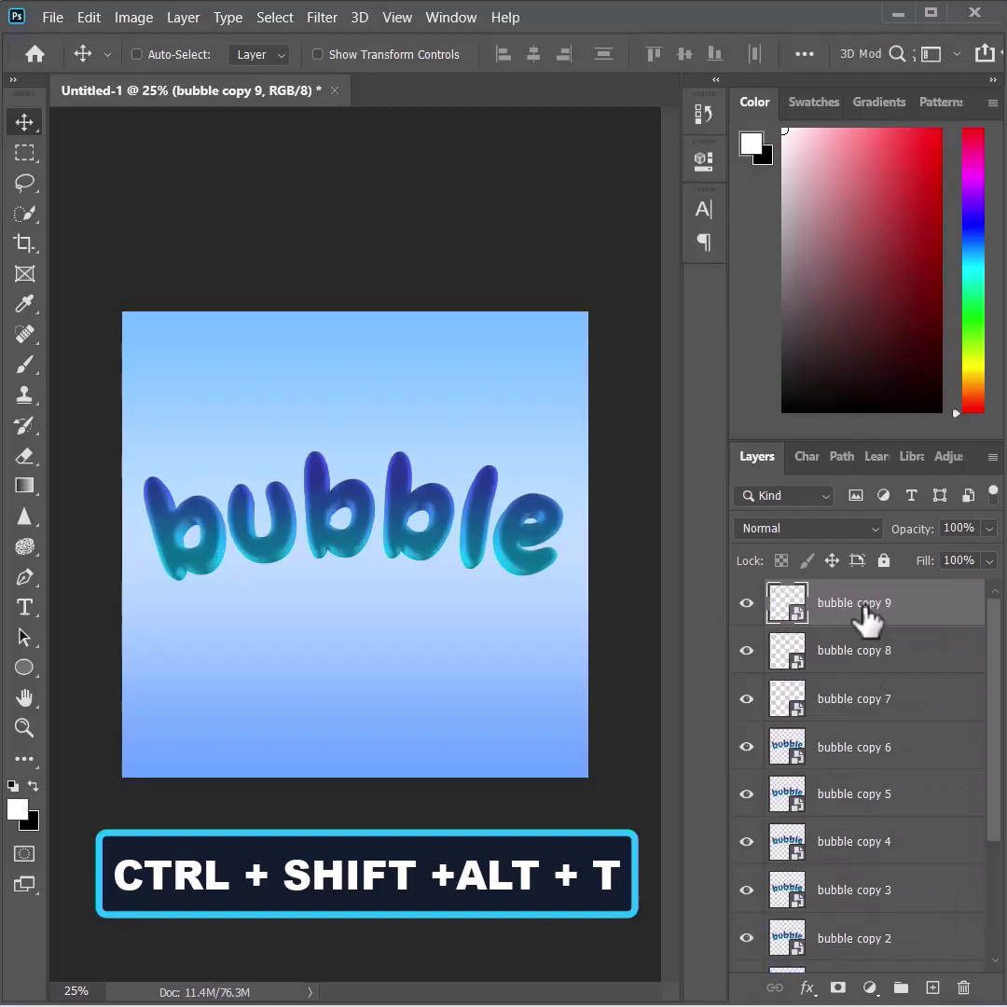
{"action": "key", "text": "ctrl+shift+alt+t"}
{"action": "key", "text": "ctrl+shift+alt+t"}
{"action": "key", "text": "ctrl+shift+alt+t"}
{"action": "key", "text": "ctrl+shift+alt+t"}
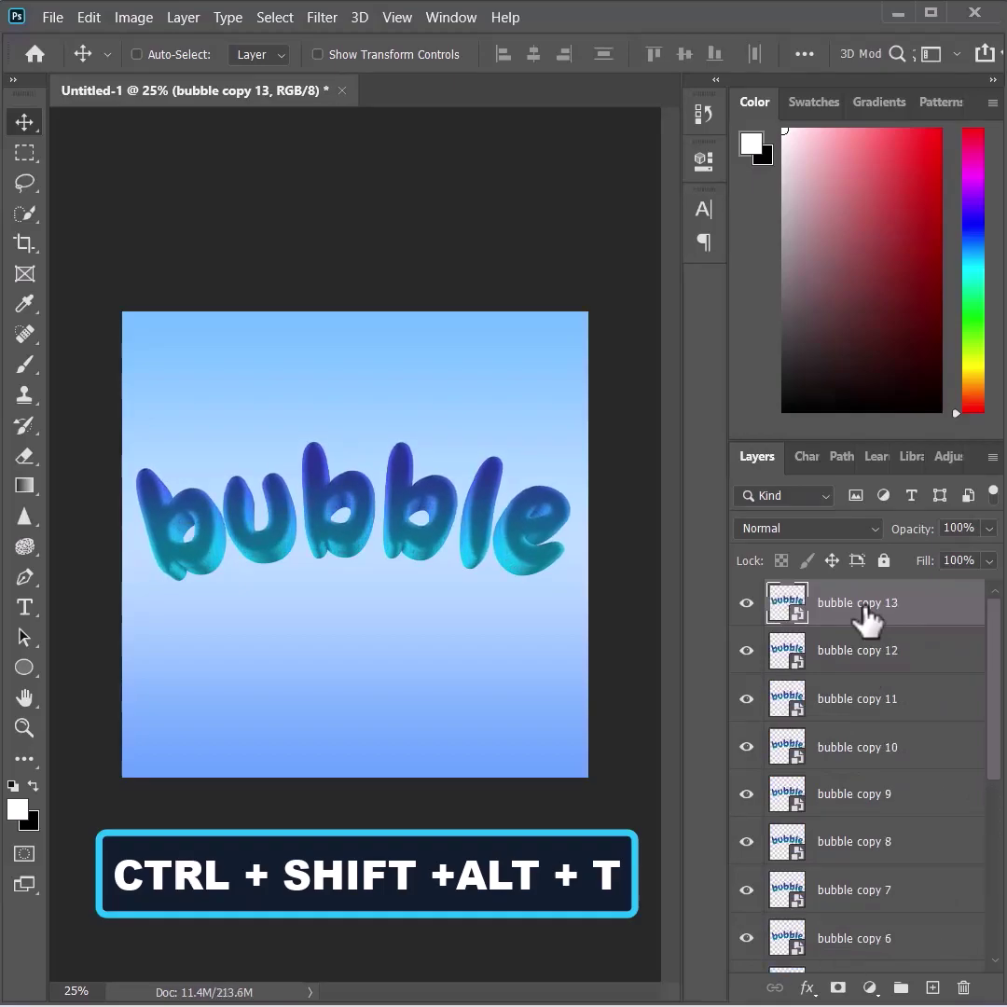
{"action": "key", "text": "ctrl+shift+alt+t"}
{"action": "key", "text": "ctrl+shift+alt+t"}
{"action": "key", "text": "ctrl+shift+alt+t"}
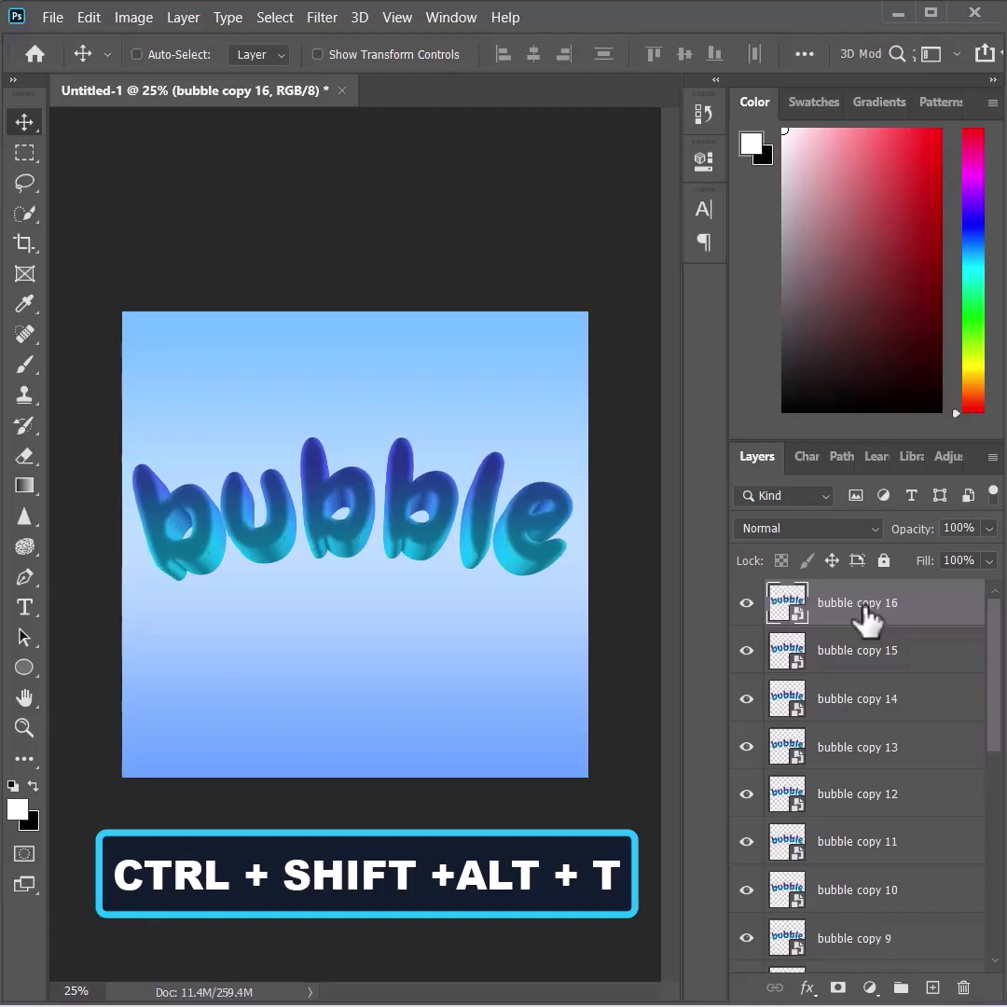
{"action": "key", "text": "ctrl+shift+alt+t"}
{"action": "key", "text": "ctrl+shift+alt+t"}
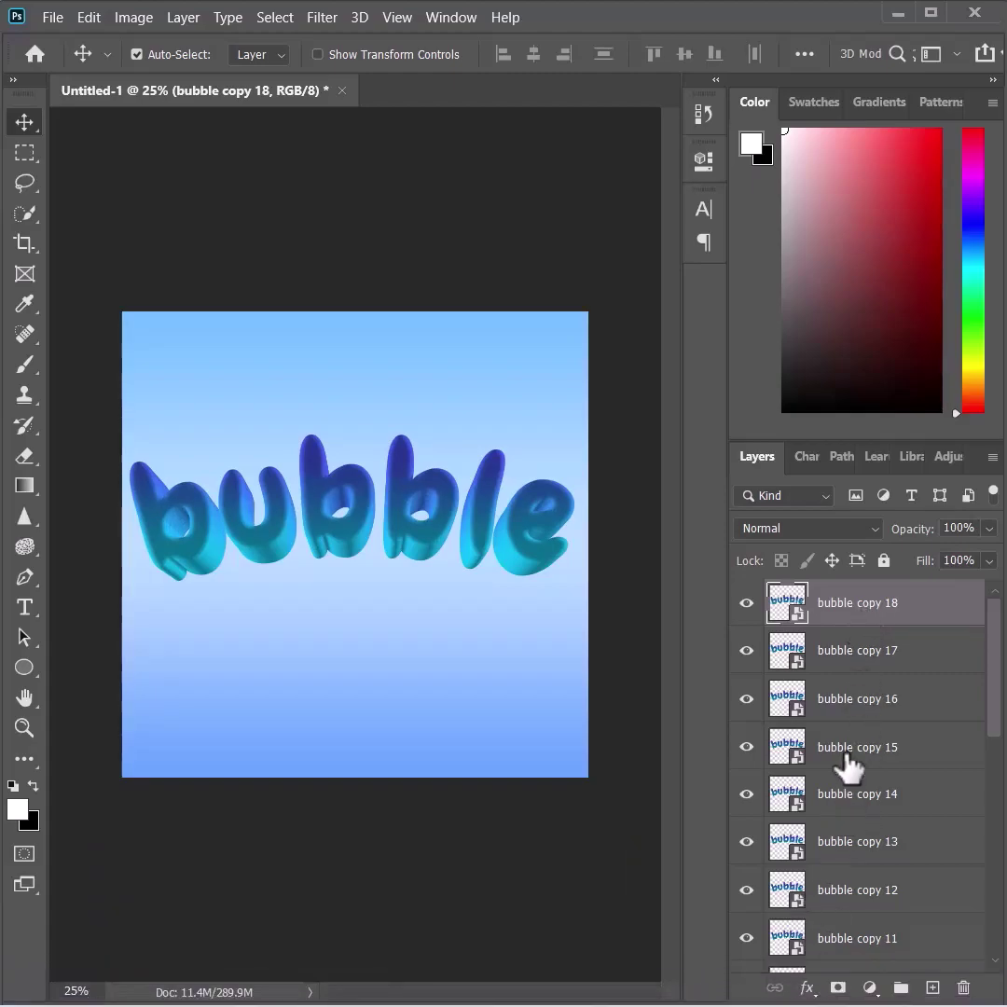
Step: Give 'bubble copy 18' Bevel & Emboss (448% depth, 8 px) plus a Gradient Overlay
{"action": "left_click", "coordinate": [807, 987]}
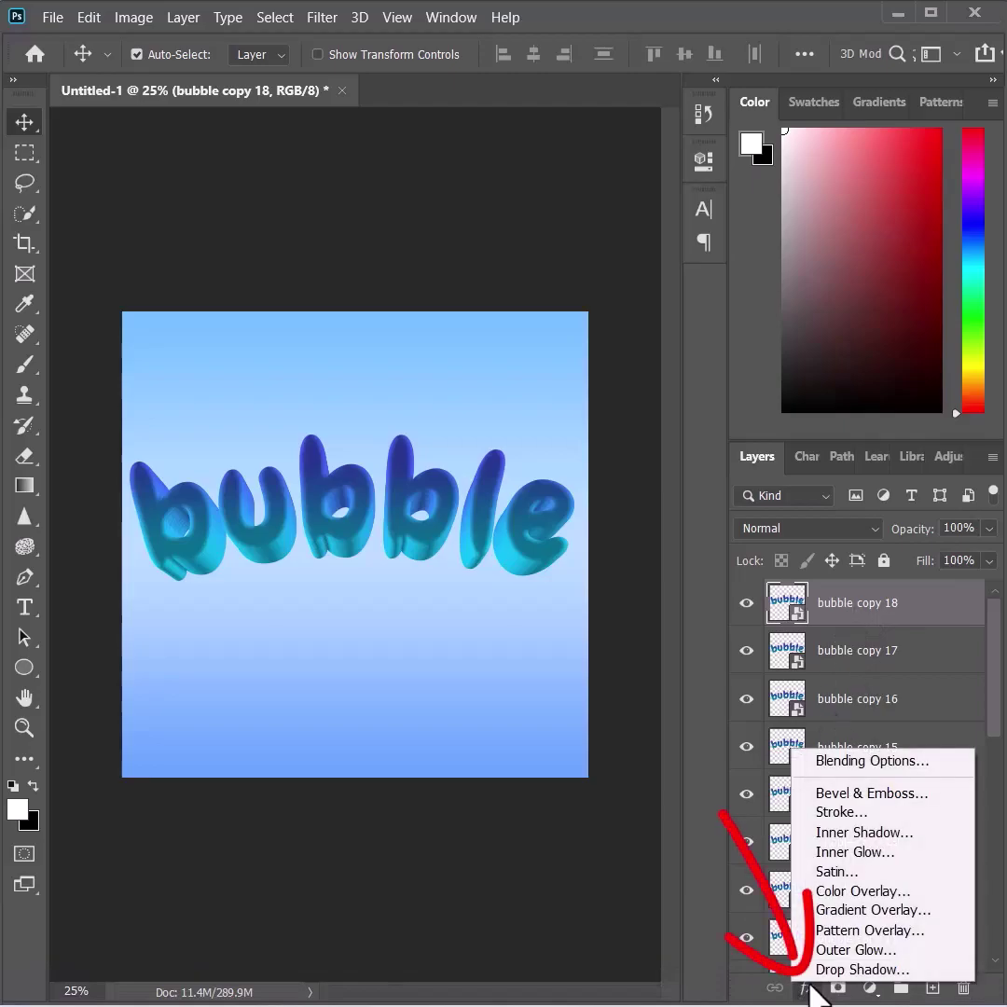
{"action": "left_click", "coordinate": [832, 766]}
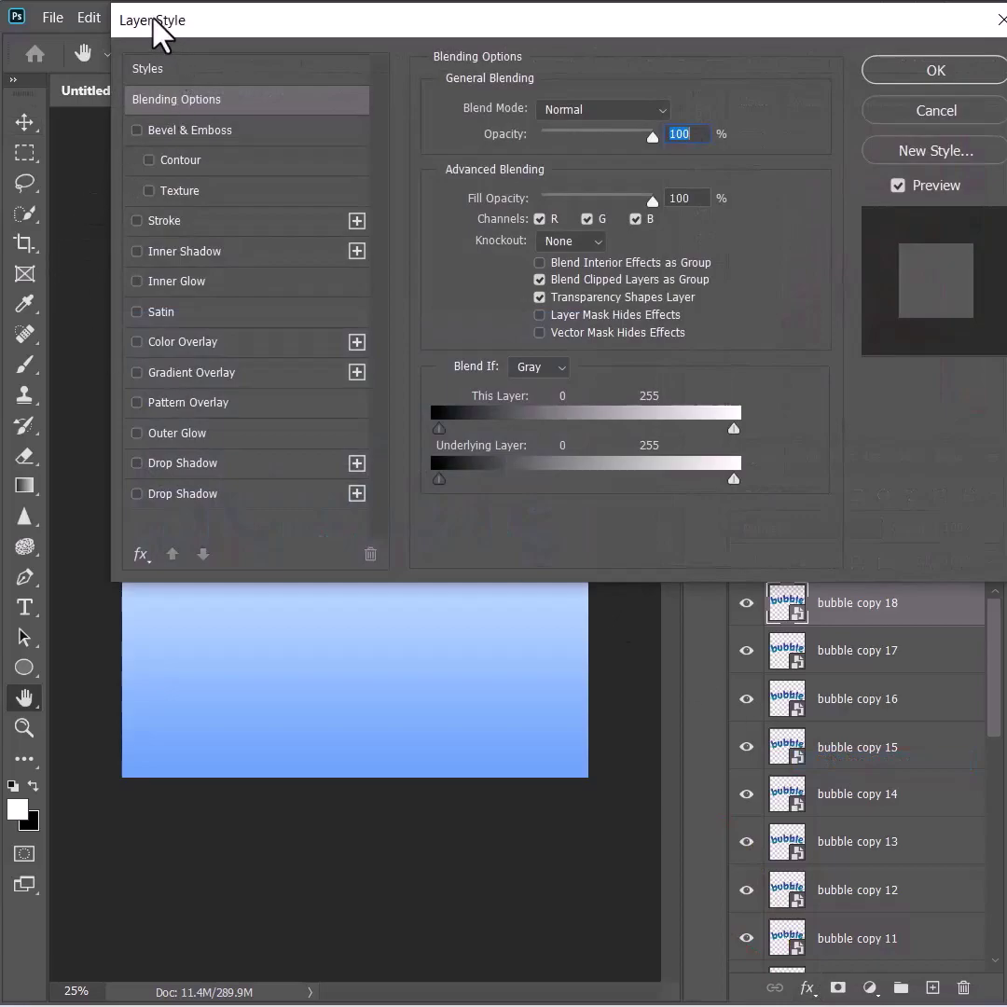
{"action": "left_click_drag", "start_coordinate": [158, 21], "coordinate": [491, 53]}
{"action": "left_click", "coordinate": [487, 173]}
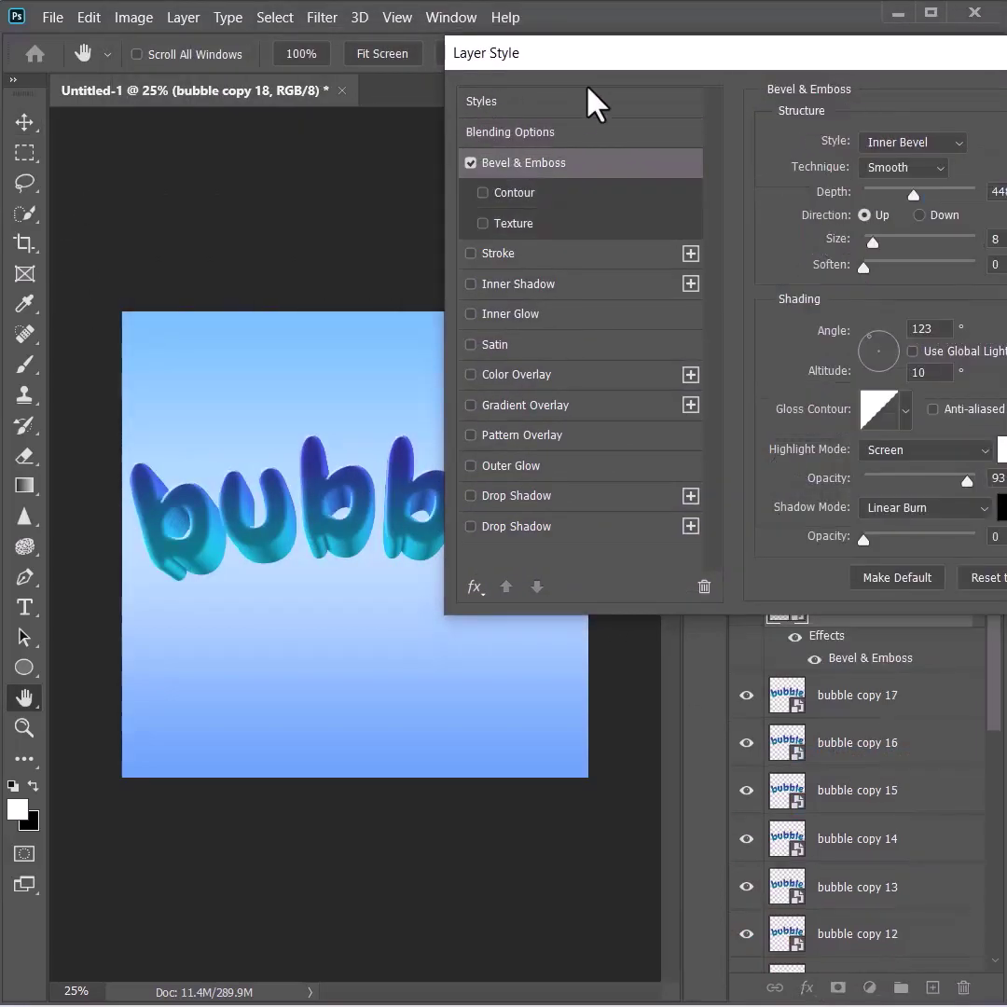
{"action": "left_click_drag", "start_coordinate": [618, 58], "coordinate": [331, 28]}
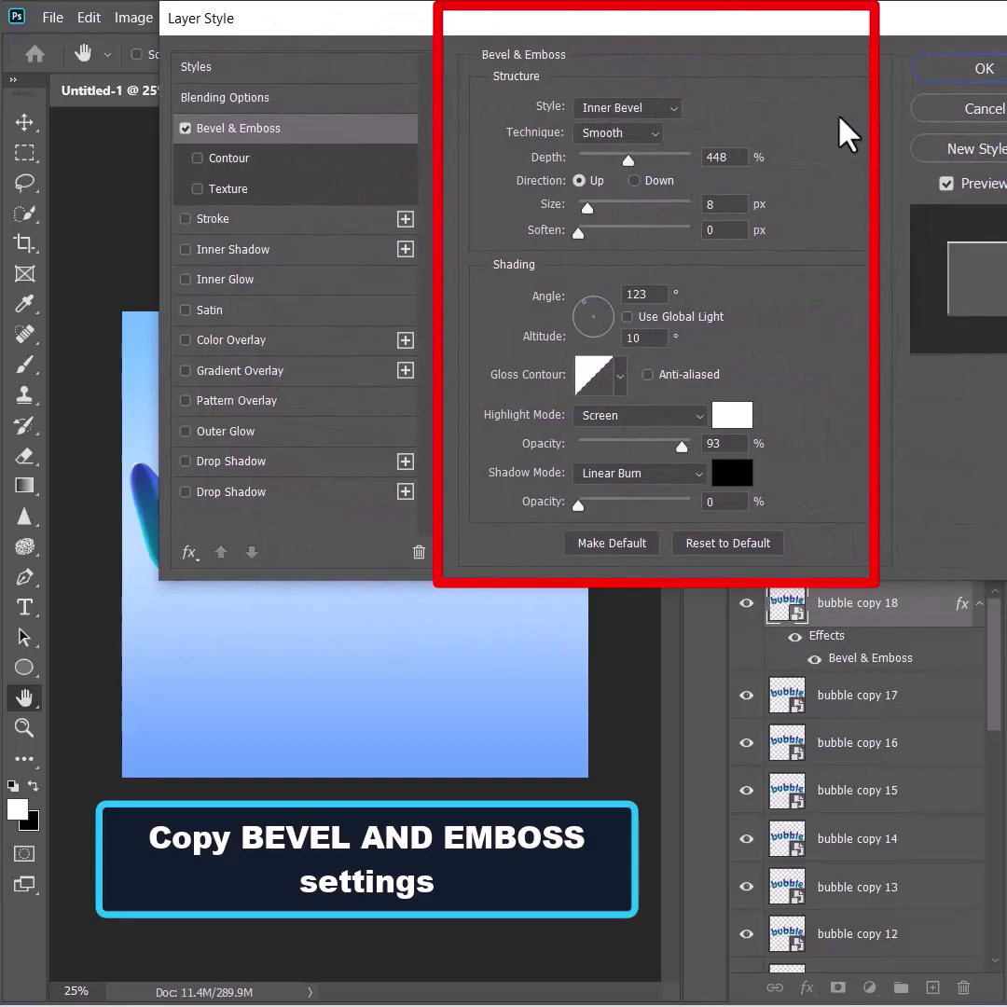
{"action": "left_click", "coordinate": [271, 375]}
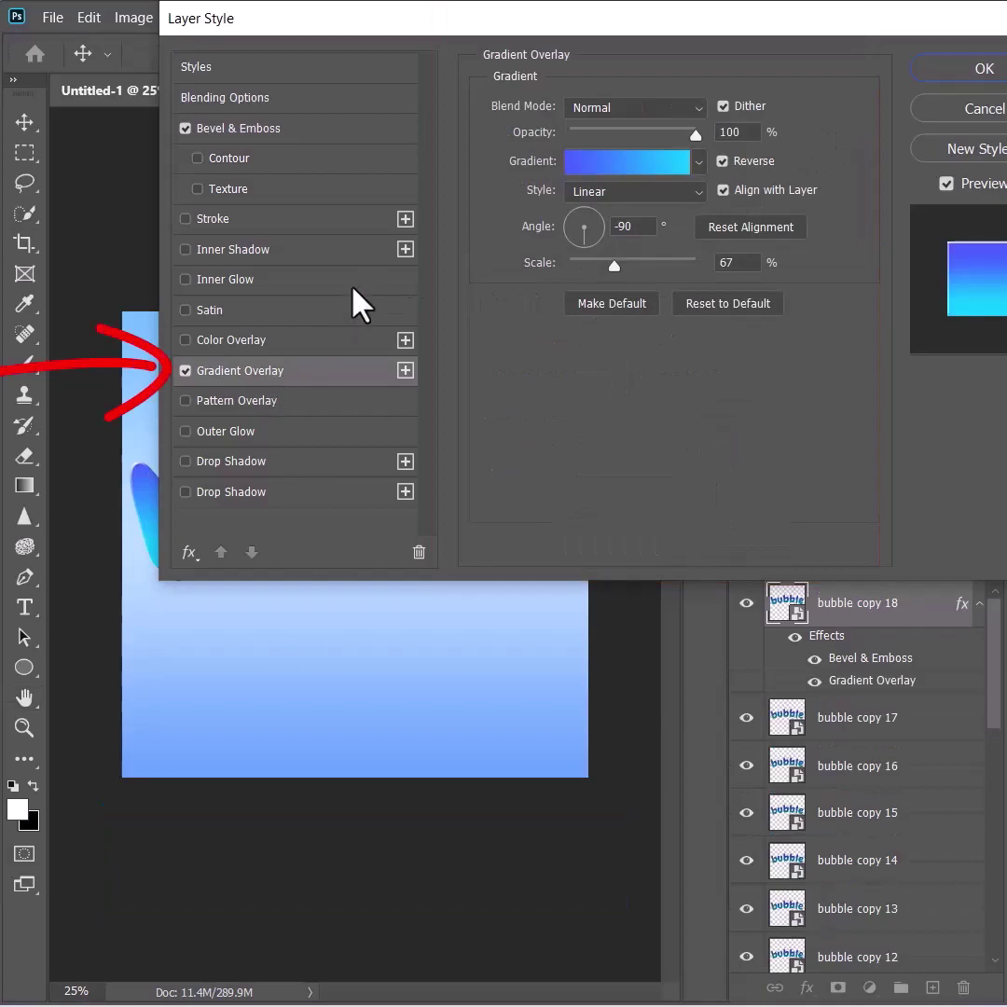
{"action": "left_click", "coordinate": [942, 71]}
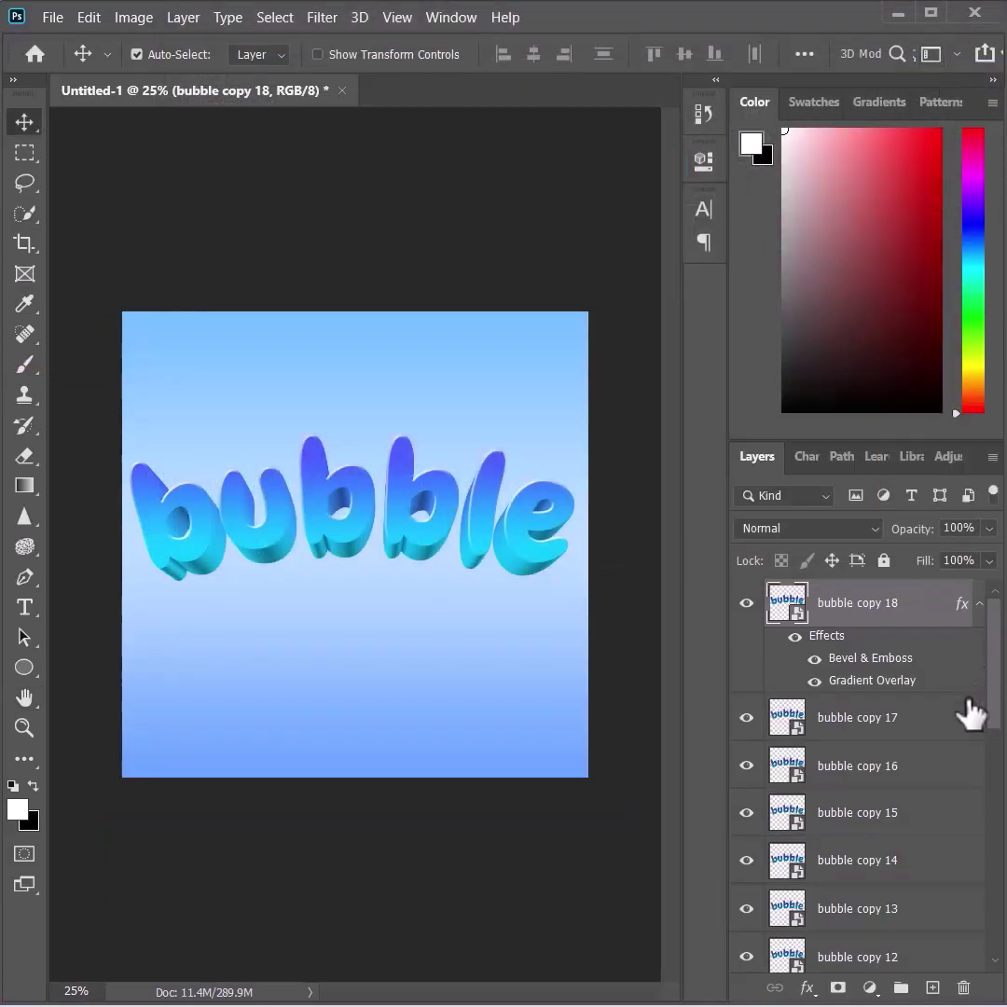
Step: Give the bottom bubble layer a Multiply drop shadow: 88% opacity, 120°, distance 33, spread 13, size 48
{"action": "scroll", "coordinate": [918, 767], "scroll_direction": "down", "scroll_amount": 5}
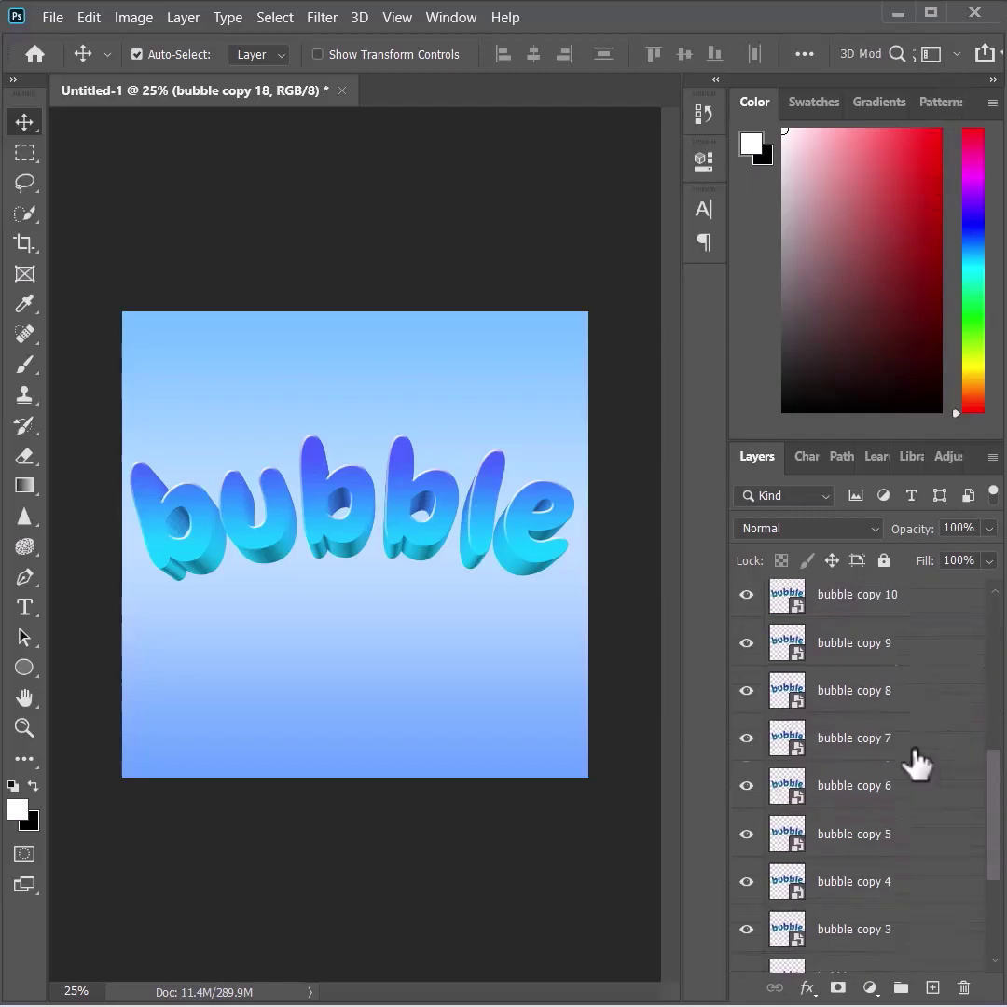
{"action": "scroll", "coordinate": [917, 765], "scroll_direction": "down", "scroll_amount": 3}
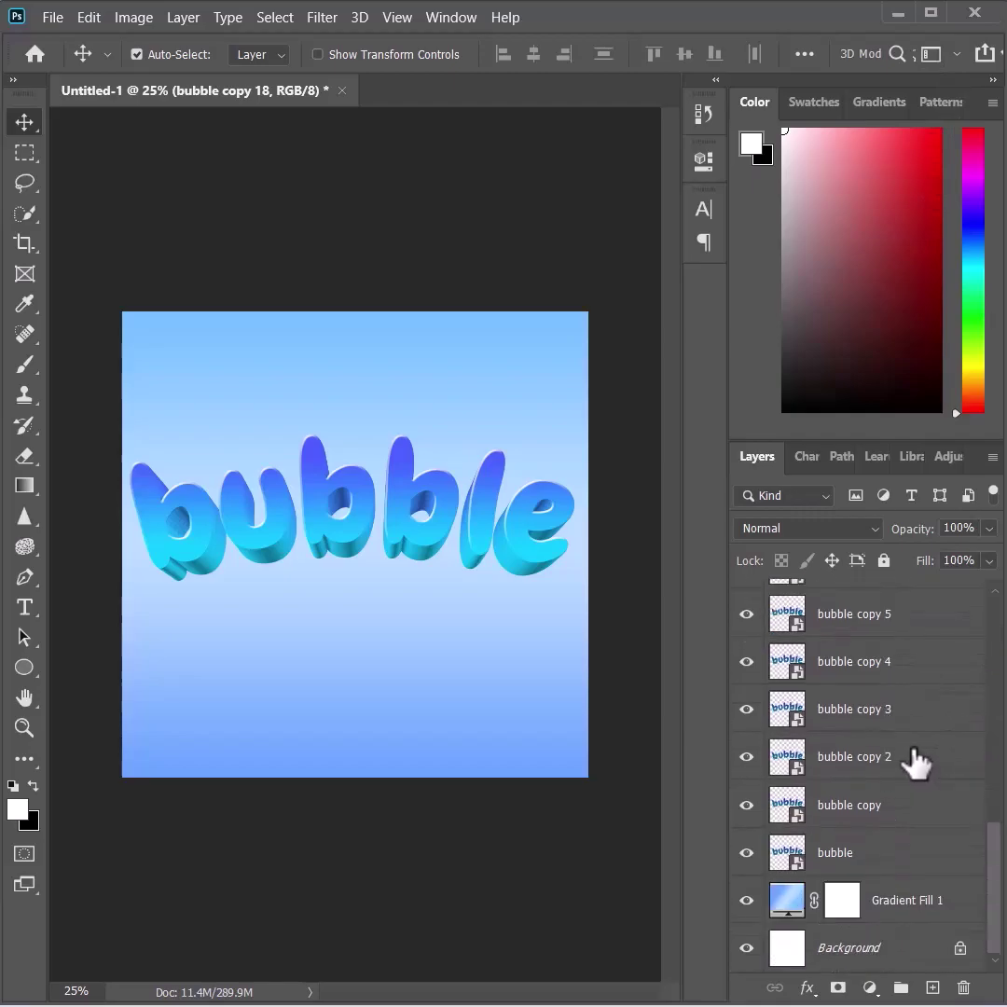
{"action": "left_click", "coordinate": [902, 864]}
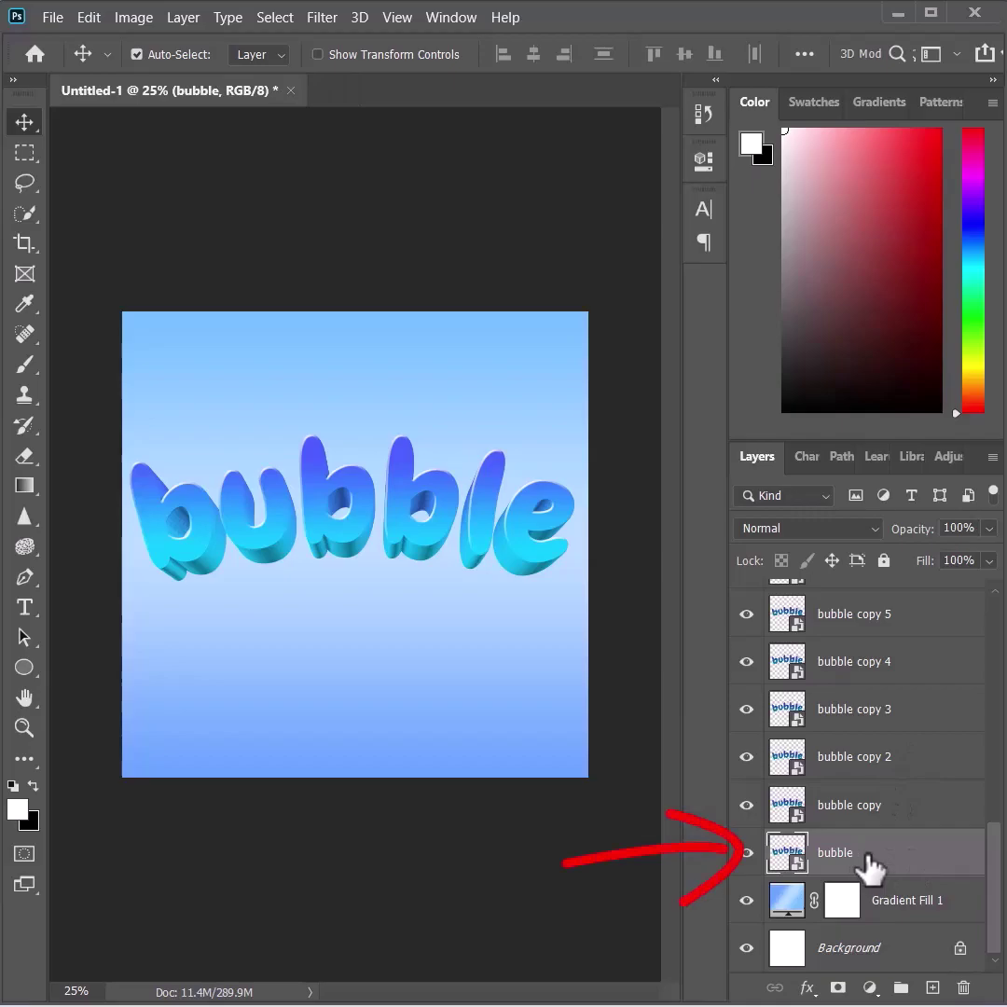
{"action": "left_click", "coordinate": [807, 987]}
{"action": "left_click", "coordinate": [843, 979]}
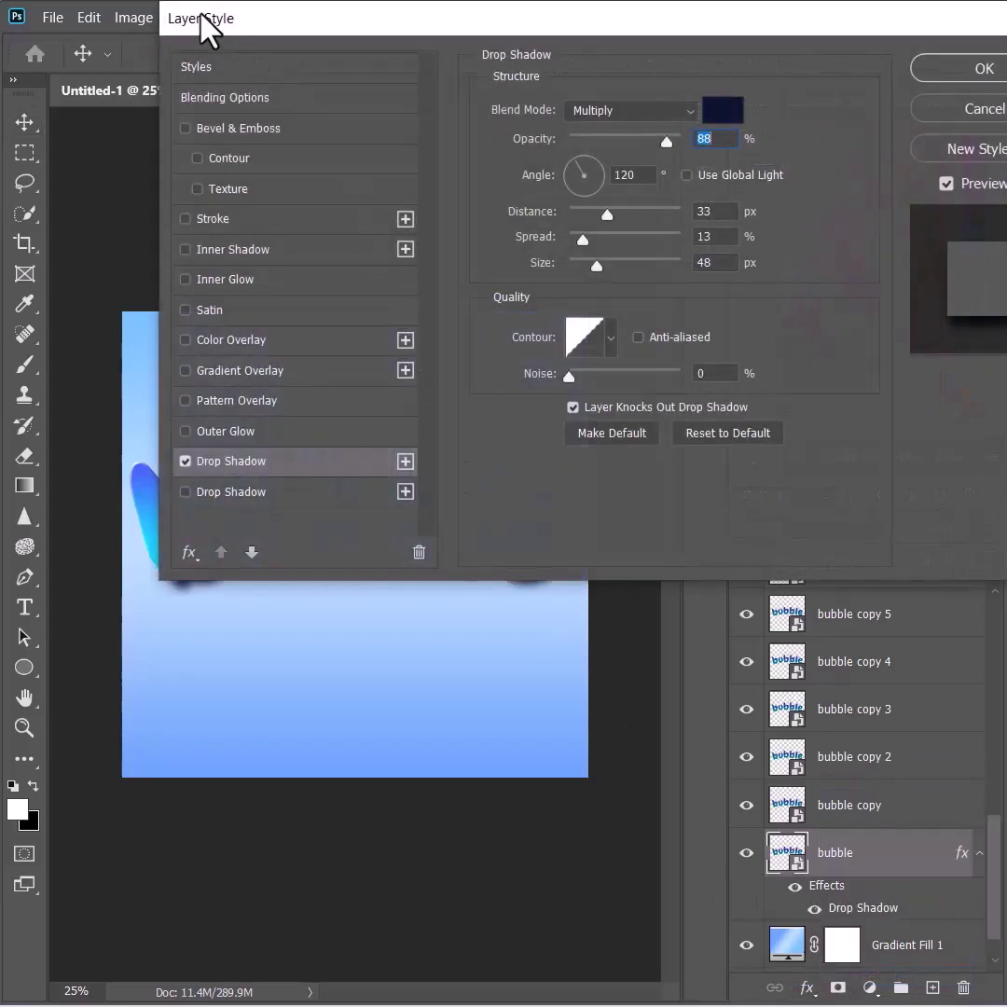
{"action": "left_click_drag", "start_coordinate": [202, 18], "coordinate": [379, 21]}
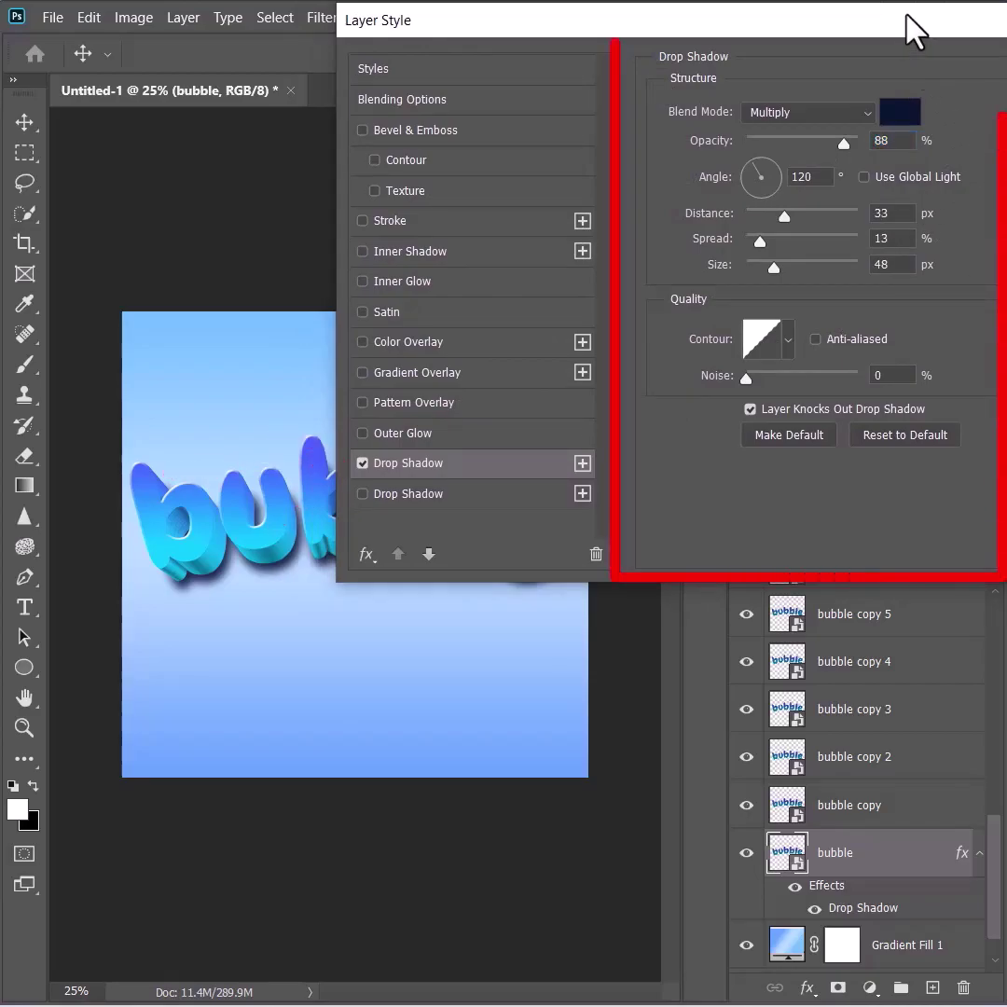
{"action": "left_click_drag", "start_coordinate": [906, 15], "coordinate": [779, 15]}
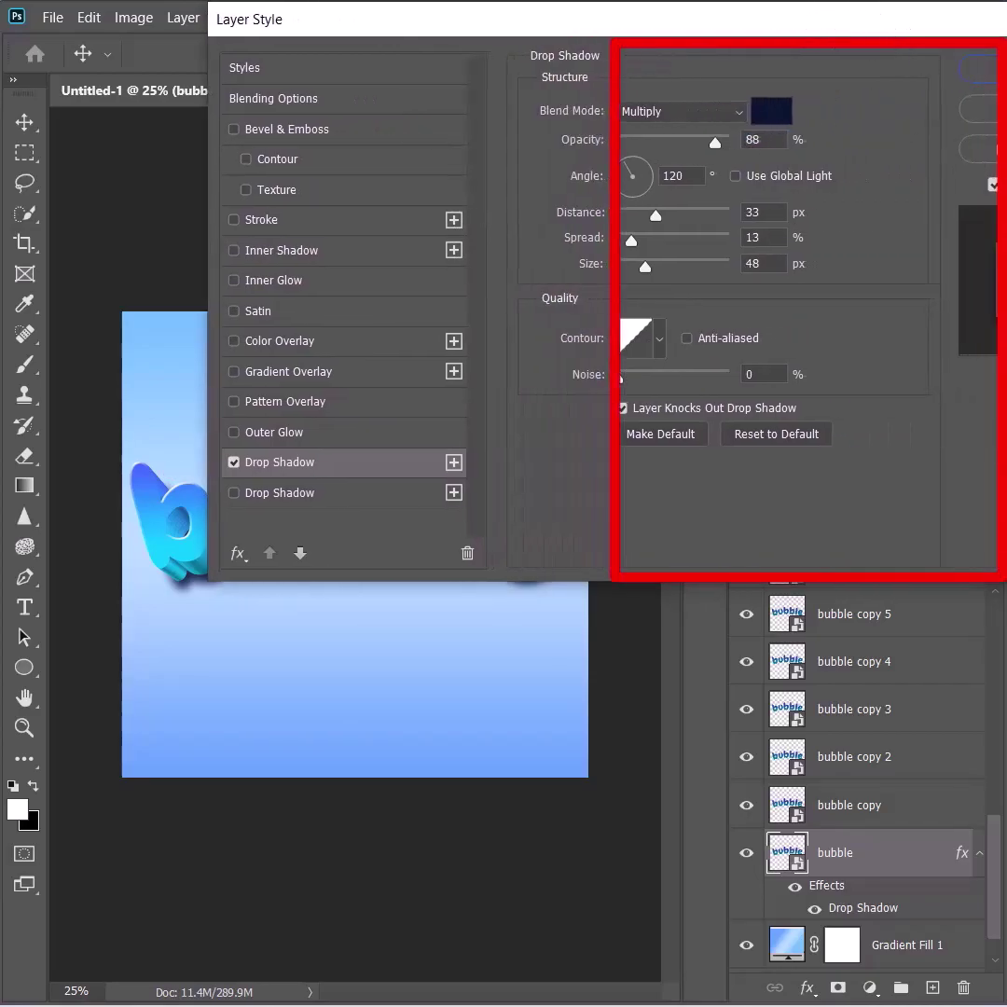
{"action": "left_click_drag", "start_coordinate": [906, 19], "coordinate": [765, 19]}
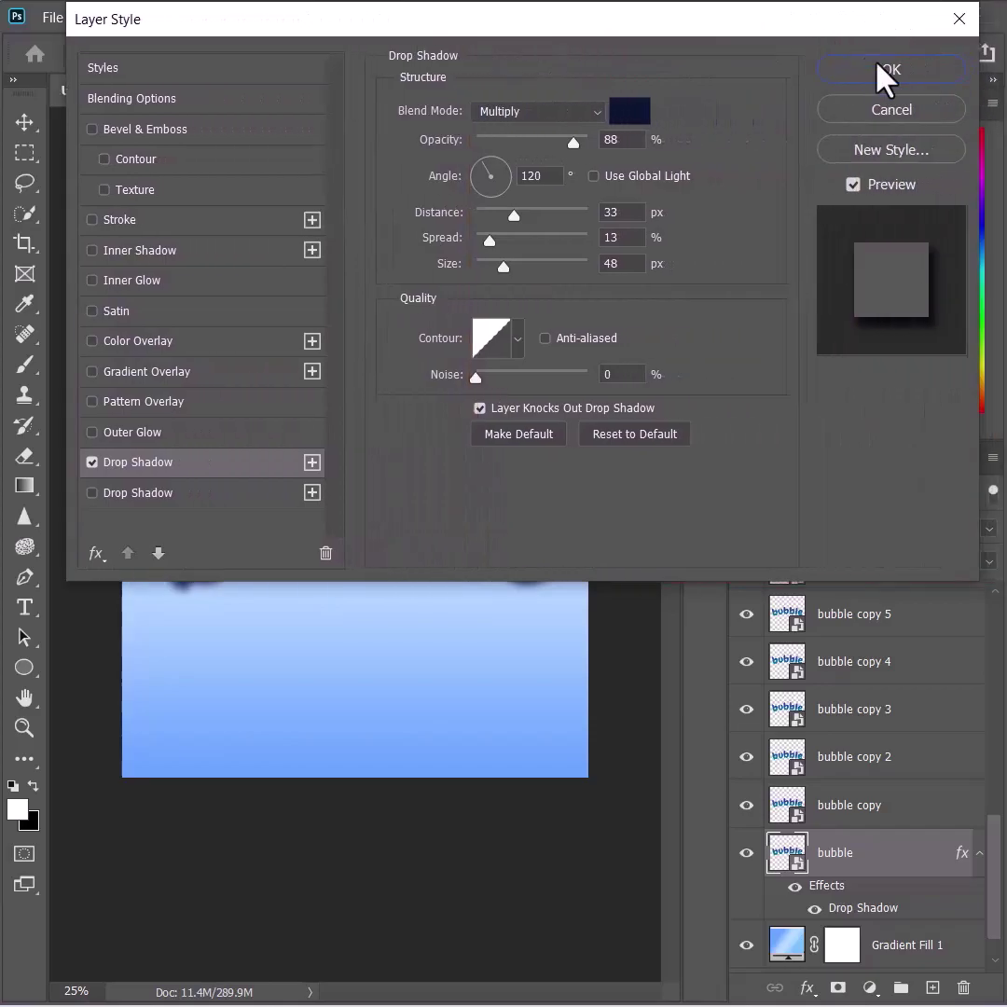
{"action": "left_click", "coordinate": [888, 75]}
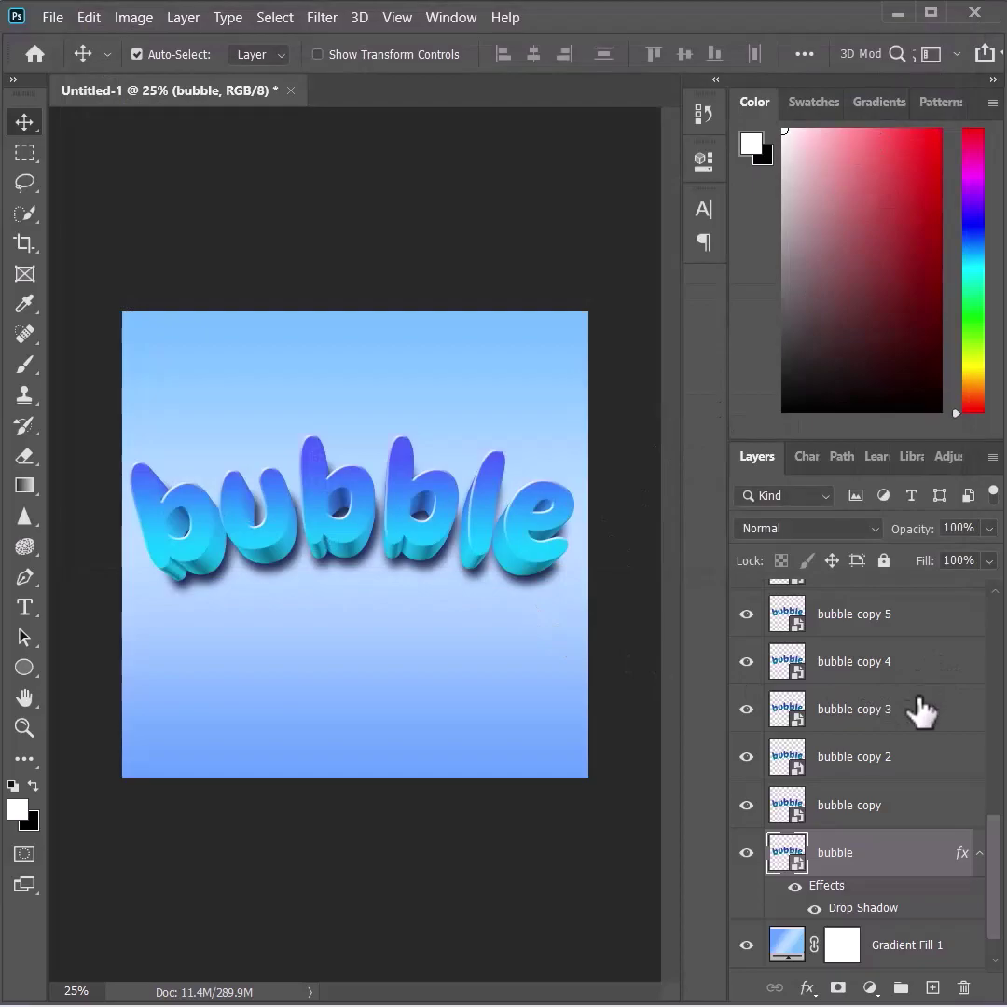
Step: Scale all the bubble text layers together to 88.56% and shift them toward the canvas centre
{"action": "scroll", "coordinate": [919, 736], "scroll_direction": "up", "scroll_amount": 2}
{"action": "scroll", "coordinate": [918, 744], "scroll_direction": "up", "scroll_amount": 5}
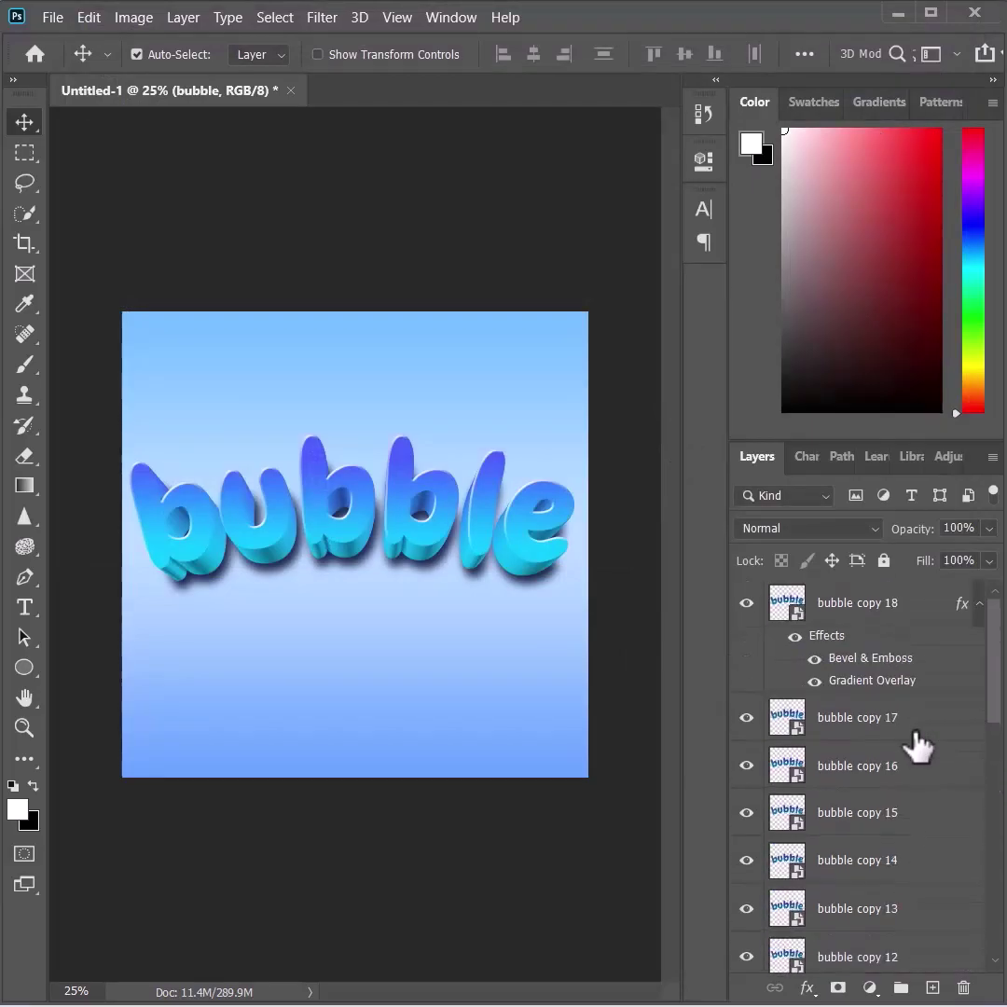
{"action": "left_click", "coordinate": [874, 615], "text": "shift"}
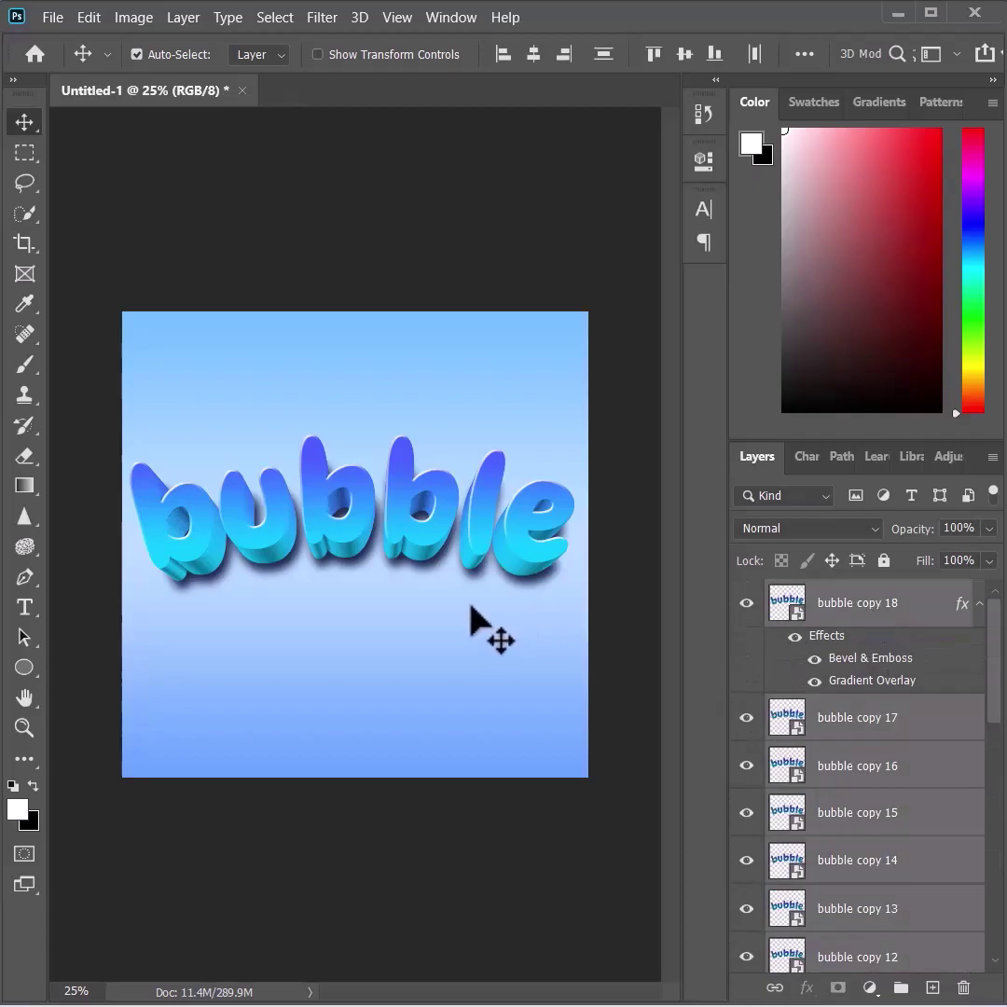
{"action": "key", "text": "ctrl+t"}
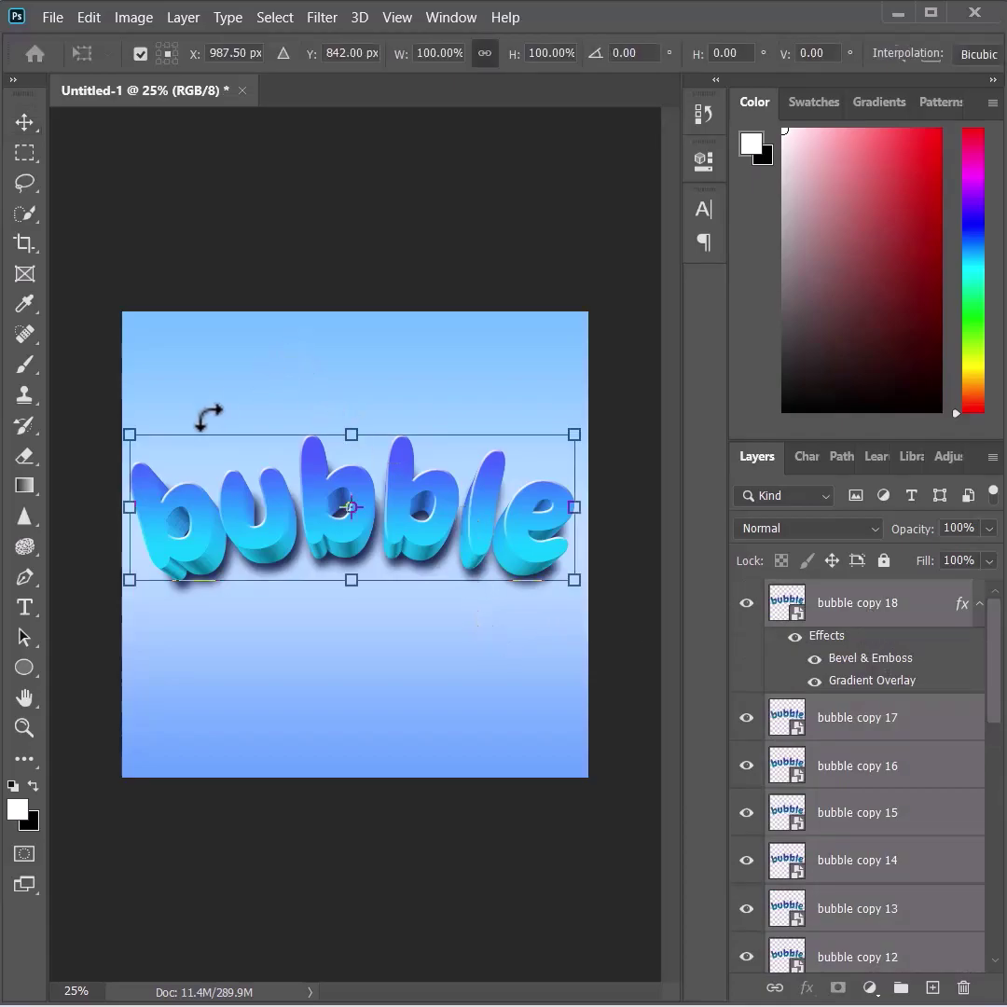
{"action": "left_click_drag", "start_coordinate": [118, 432], "coordinate": [176, 452]}
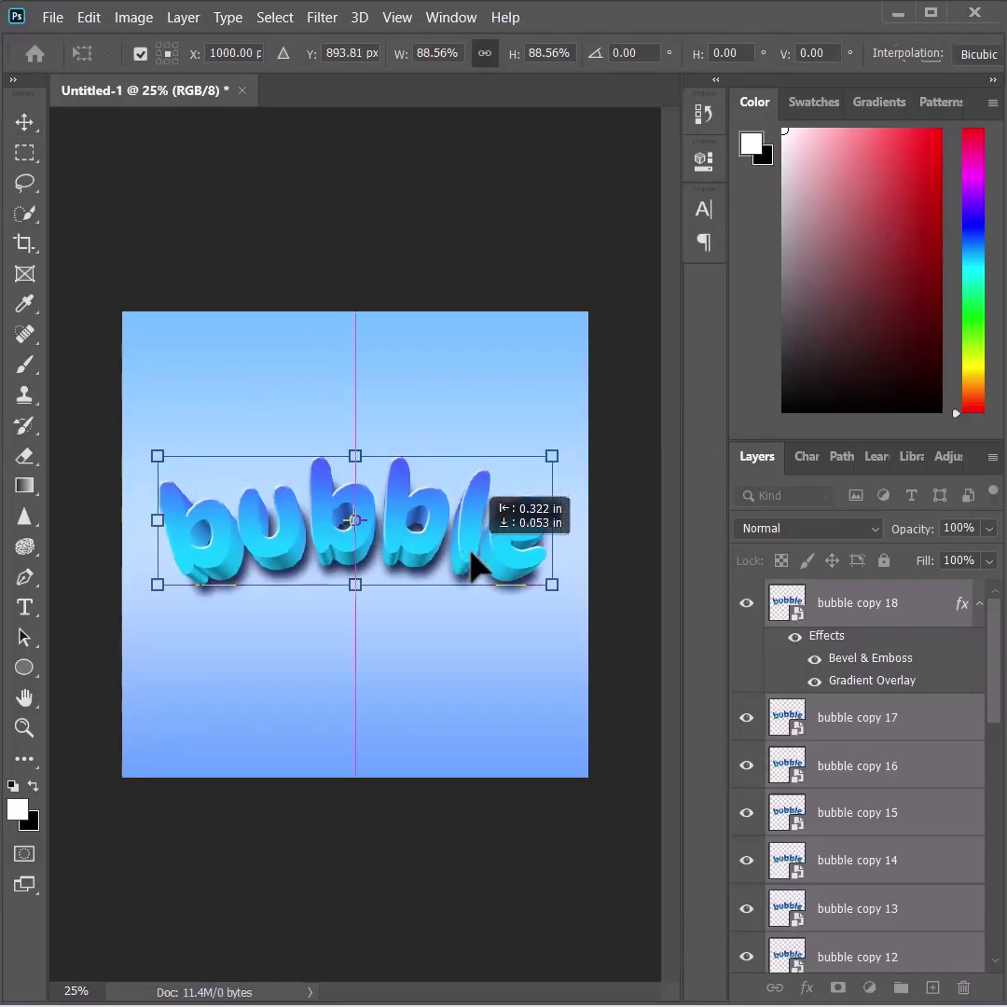
{"action": "mouse_move", "coordinate": [475, 564]}
{"action": "left_mouse_down"}
{"action": "mouse_move", "coordinate": [457, 570]}
{"action": "mouse_move", "coordinate": [485, 531]}
{"action": "mouse_move", "coordinate": [473, 530]}
{"action": "left_mouse_up"}
{"action": "key", "text": "Return"}
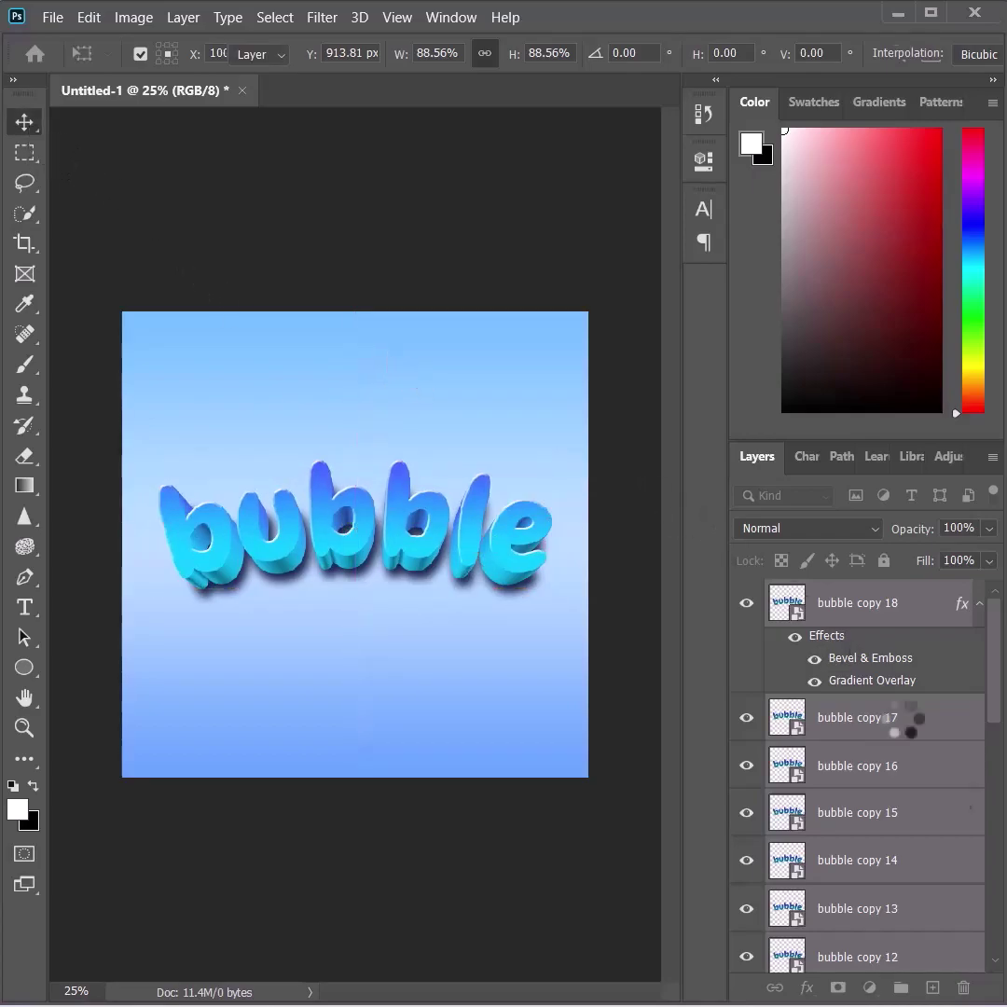
{"action": "scroll", "coordinate": [884, 744], "scroll_direction": "down", "scroll_amount": 10}
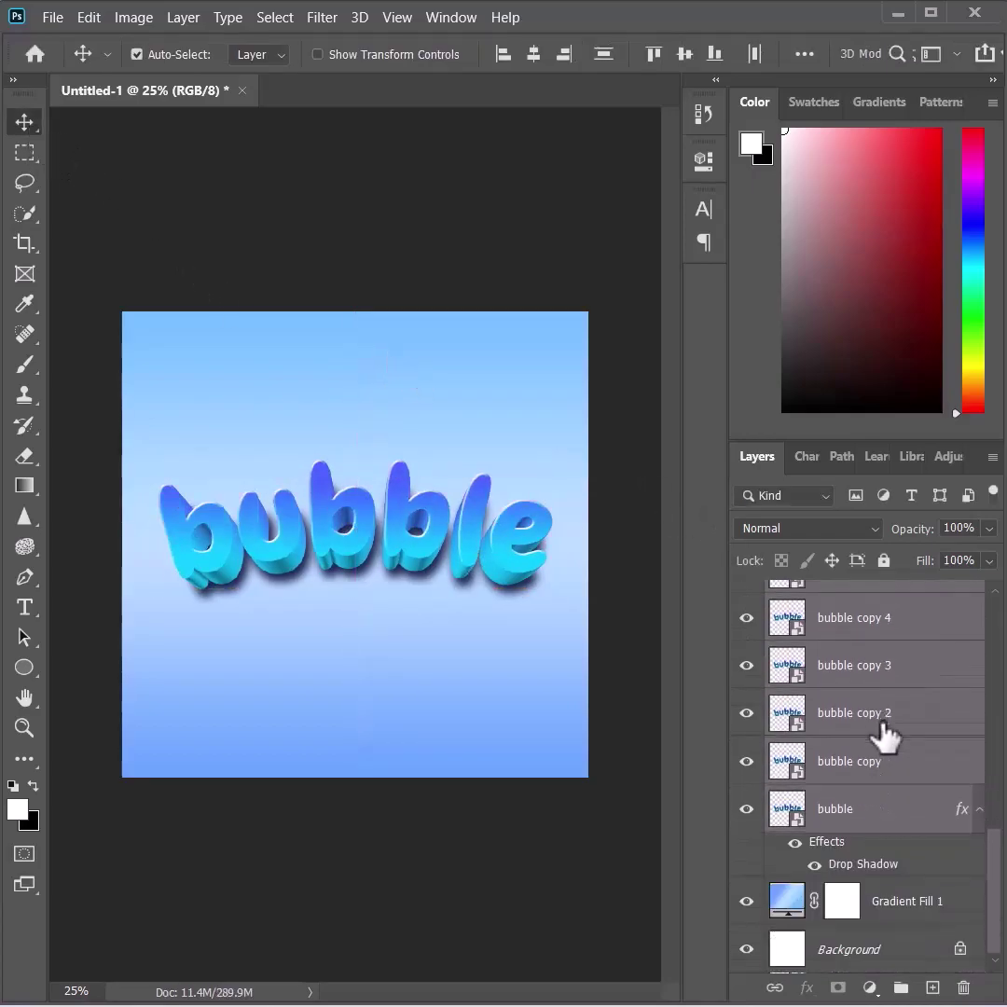
Step: With the bottom bubble layer selected, open the image bubbleeffect.png
{"action": "left_click", "coordinate": [831, 813]}
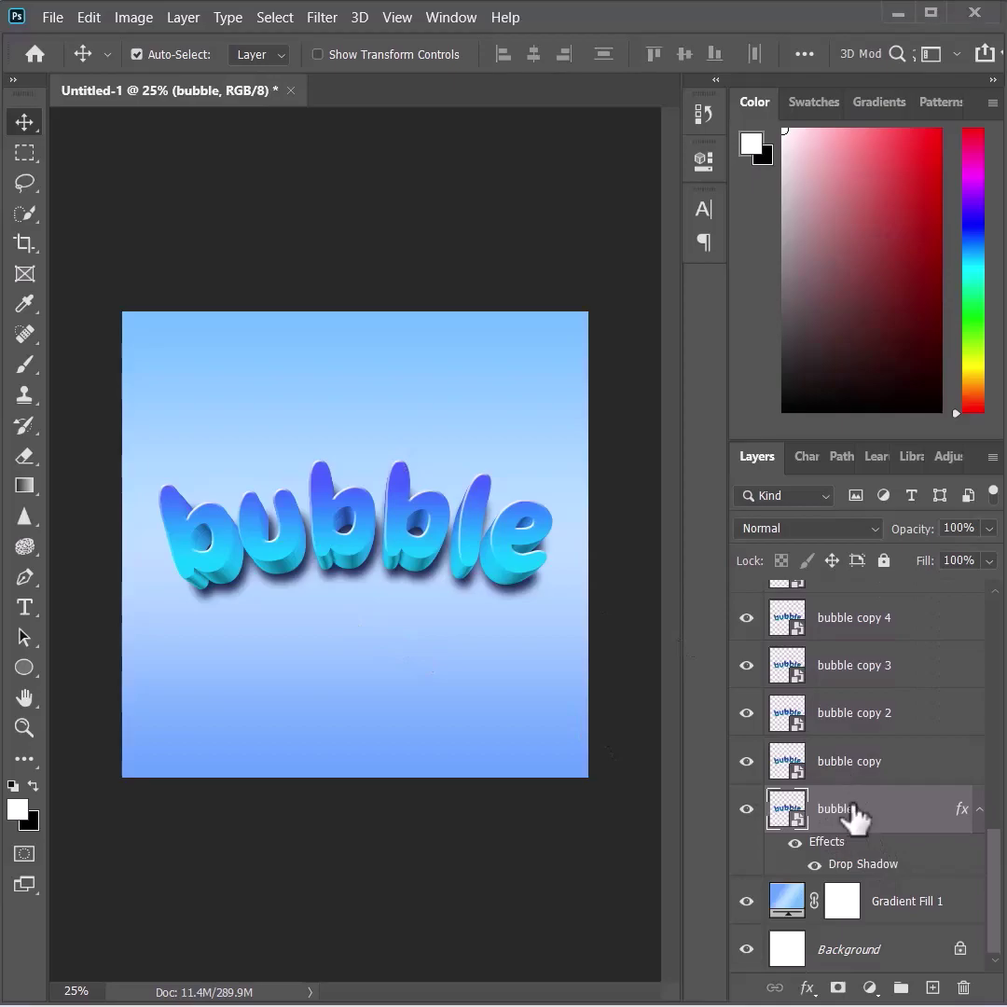
{"action": "left_click", "coordinate": [63, 23]}
{"action": "left_click", "coordinate": [60, 61]}
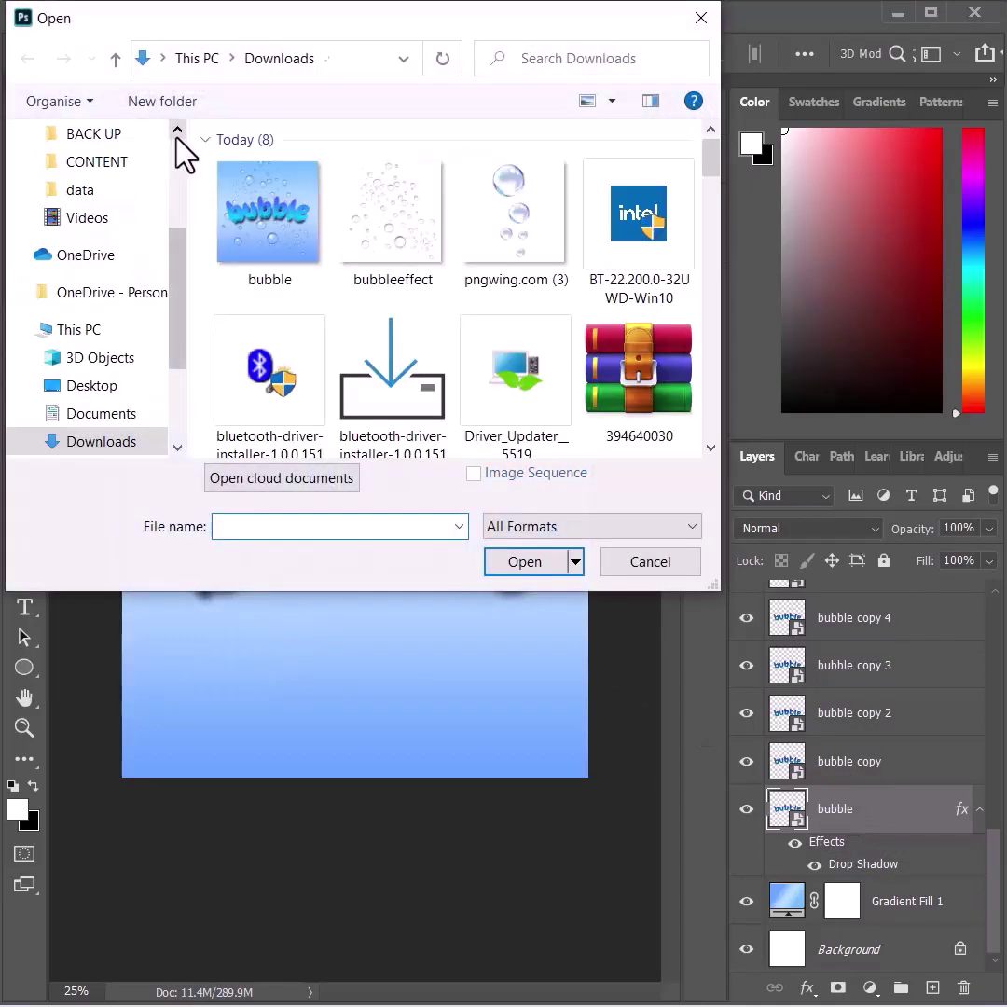
{"action": "left_click", "coordinate": [371, 240]}
{"action": "left_click", "coordinate": [525, 563]}
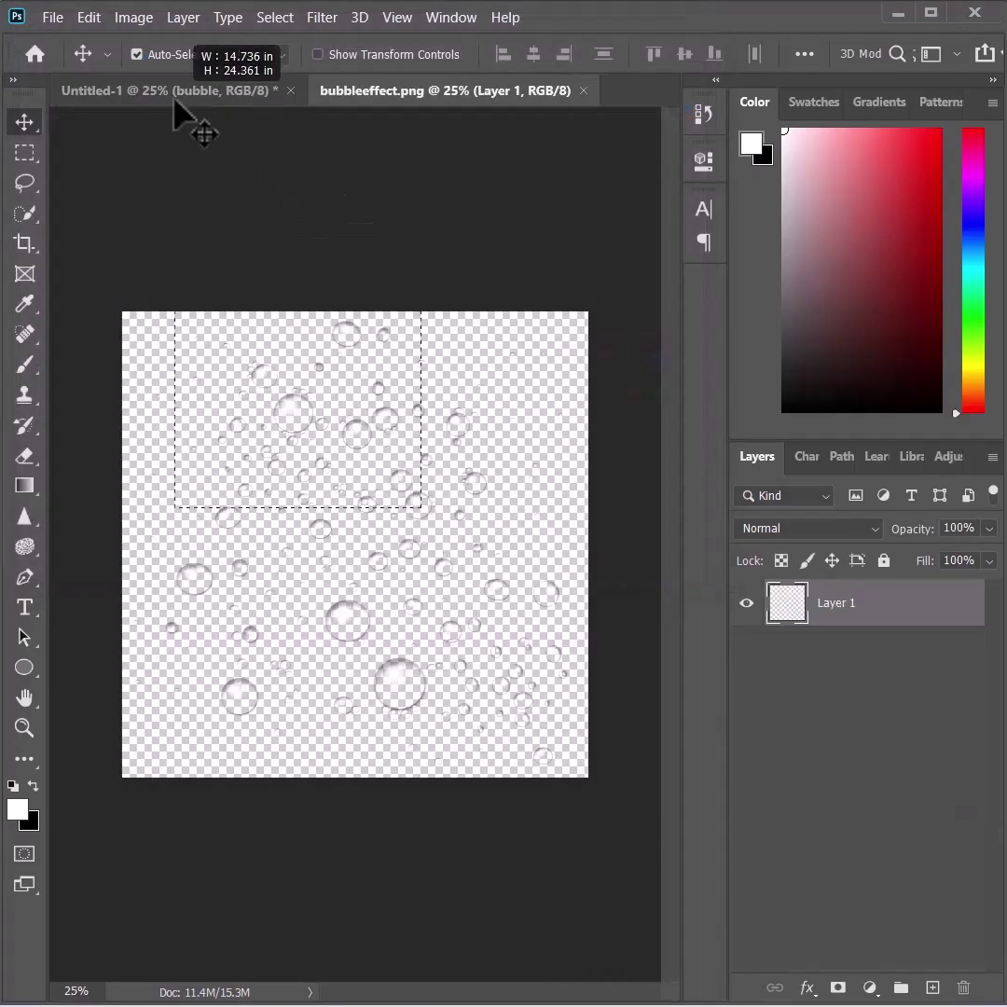
Step: Move the water-bubbles image into the Untitled-1 design as Layer 1, then zoom in
{"action": "left_click_drag", "start_coordinate": [420, 508], "coordinate": [164, 100]}
{"action": "left_click_drag", "start_coordinate": [298, 408], "coordinate": [393, 589]}
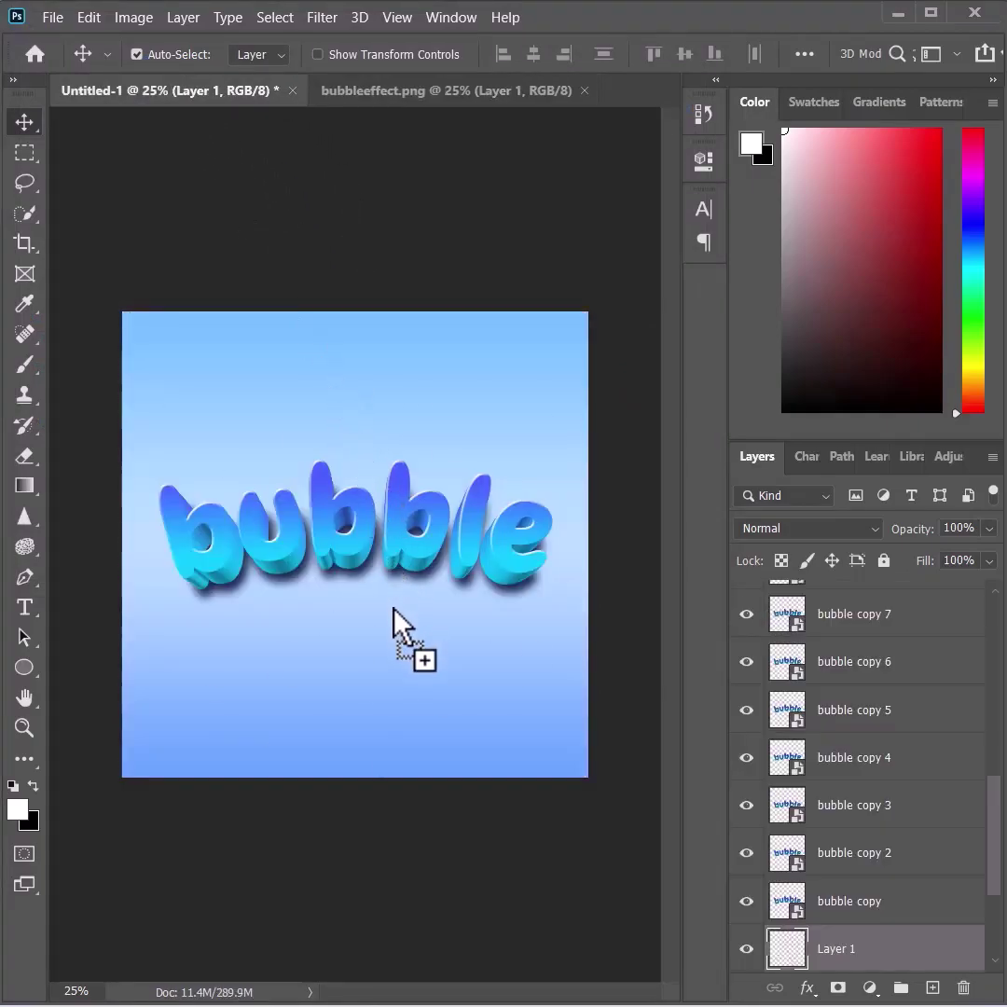
{"action": "mouse_move", "coordinate": [393, 589]}
{"action": "left_mouse_down"}
{"action": "mouse_move", "coordinate": [371, 658]}
{"action": "mouse_move", "coordinate": [355, 611]}
{"action": "left_mouse_up"}
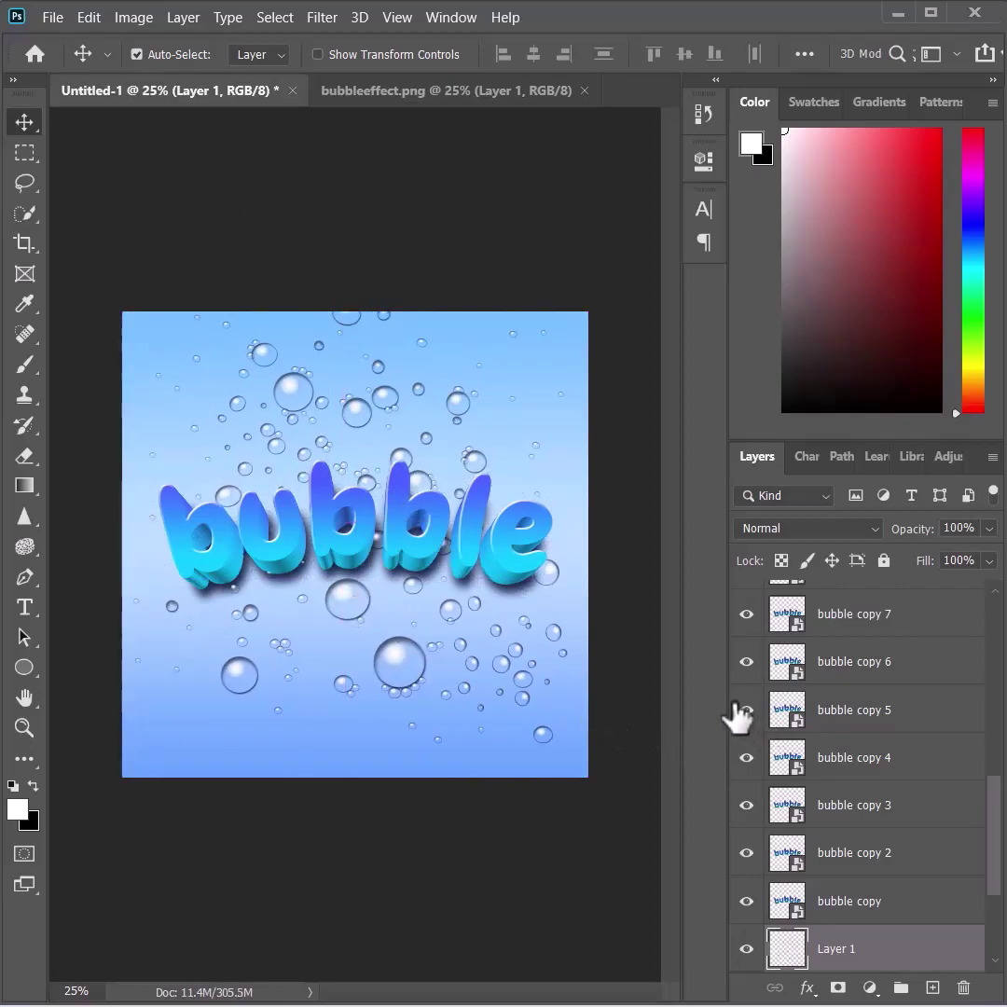
{"action": "key", "text": "ctrl+plus"}
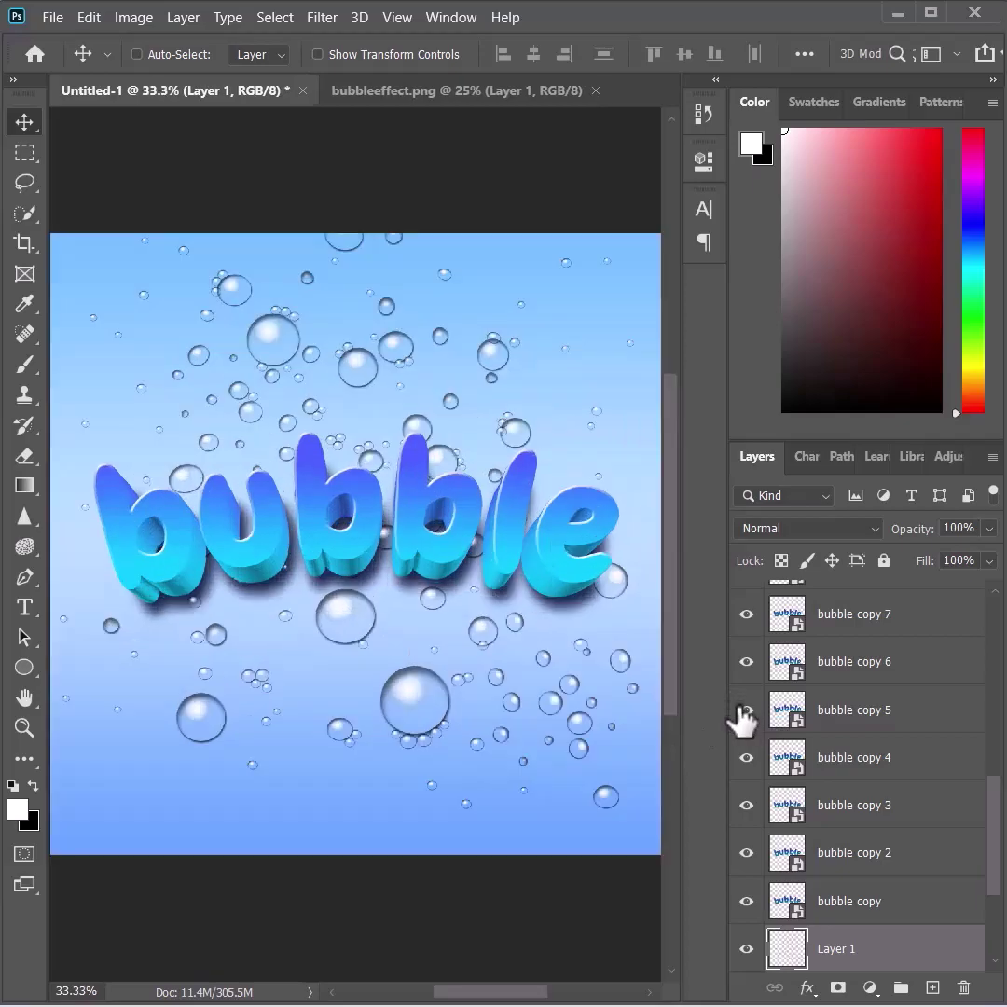